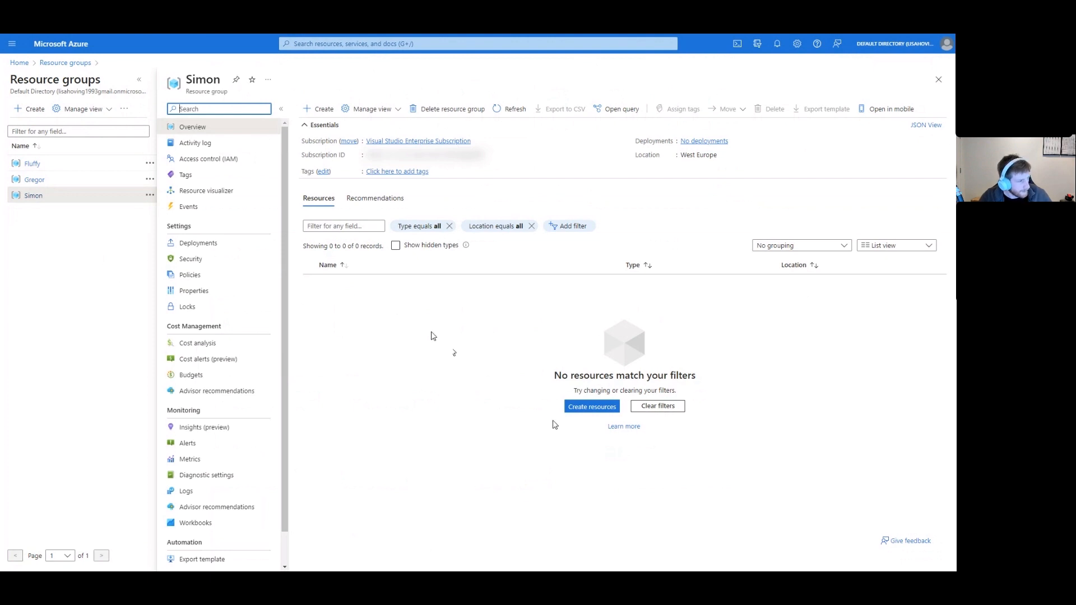
# Search the Marketplace for 'Virtual machine' and show the Virtual machine offering's create options.
pyautogui.click(584, 410)
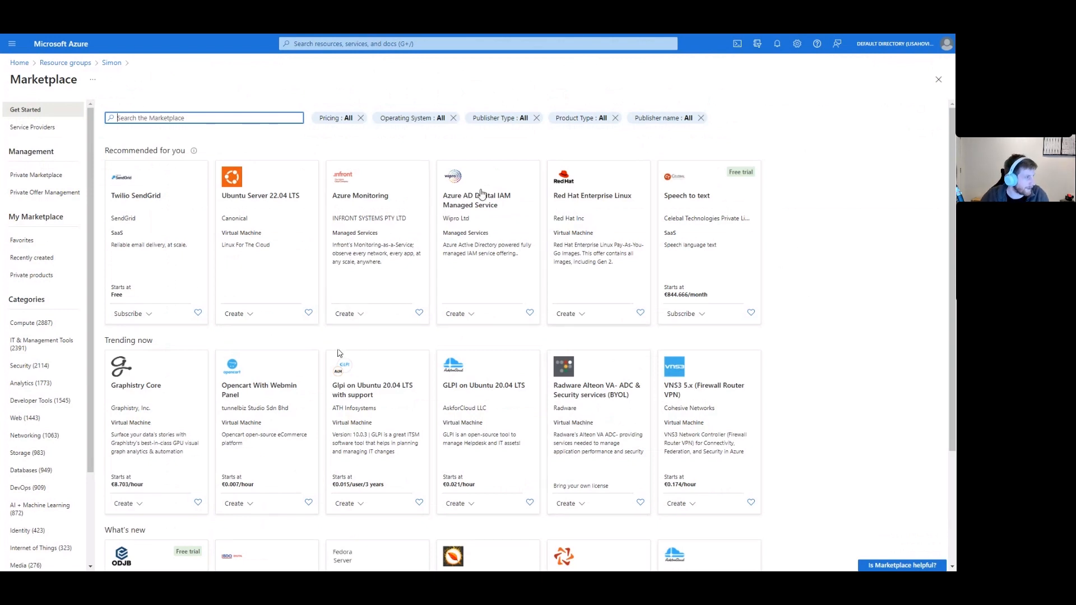
pyautogui.write('Virtual mac')
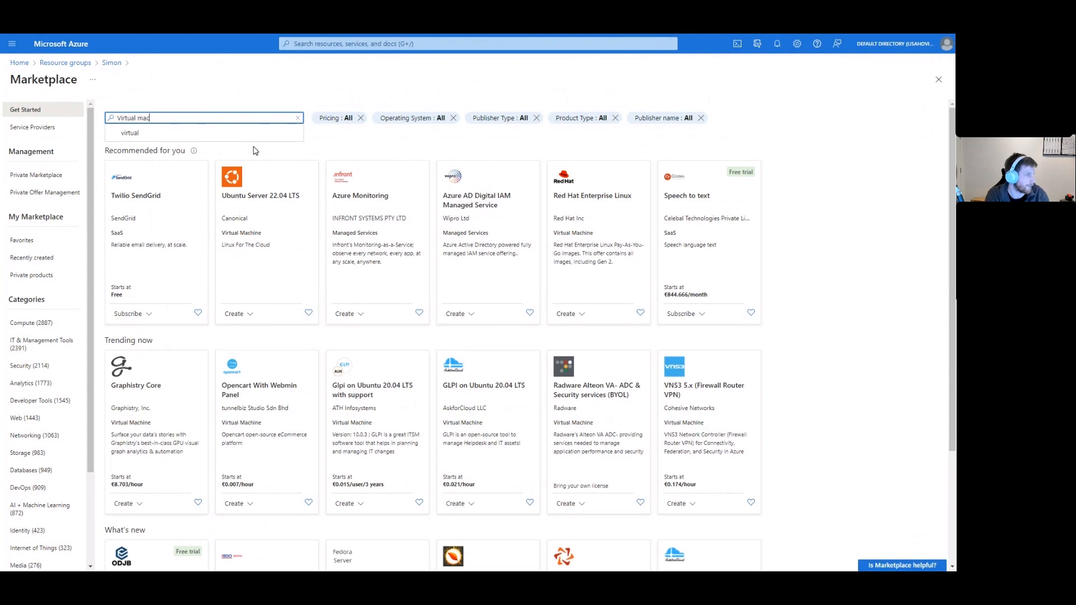
pyautogui.write('hoine')
pyautogui.press('BackSpace')
pyautogui.press('BackSpace')
pyautogui.press('BackSpace')
pyautogui.press('BackSpace')
pyautogui.write('ine')
pyautogui.press('Return')
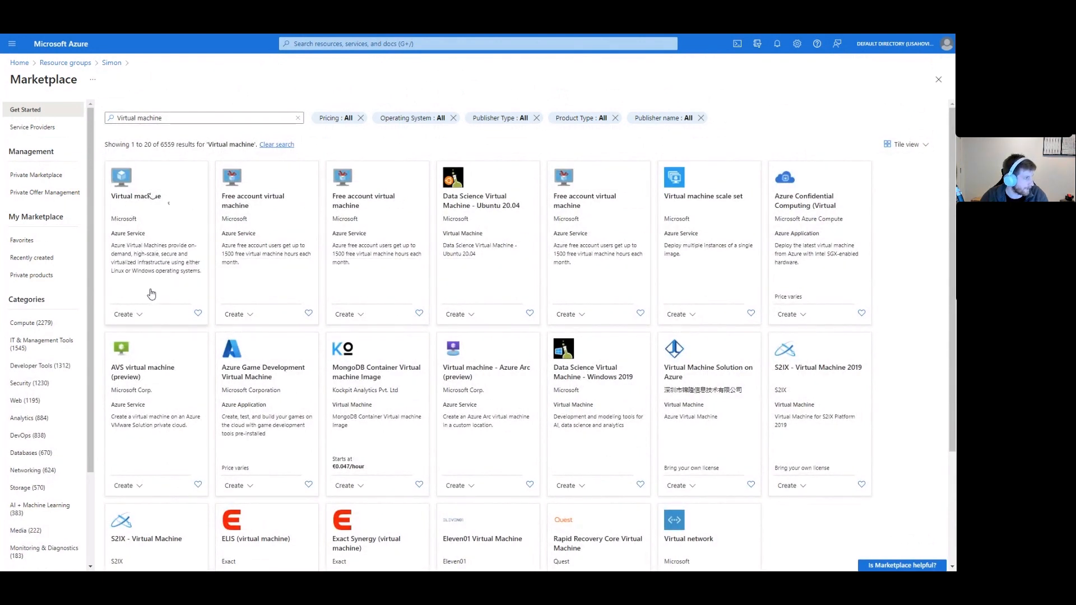
pyautogui.click(136, 316)
# Start a new virtual machine in the Simon resource group and name it windows01.
pyautogui.click(145, 335)
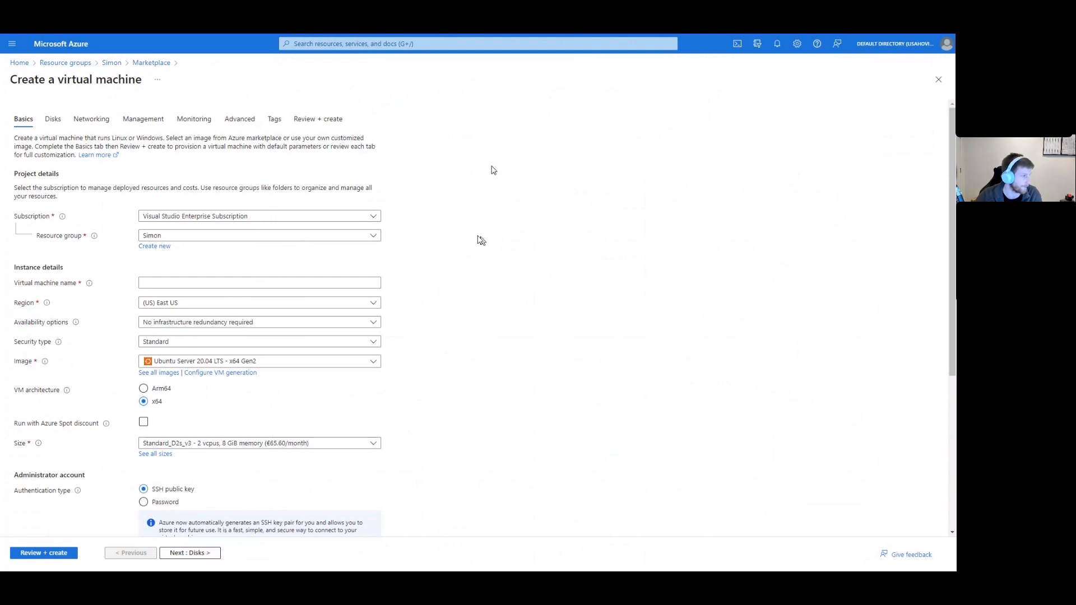
pyautogui.scroll(-1, 258, 275)
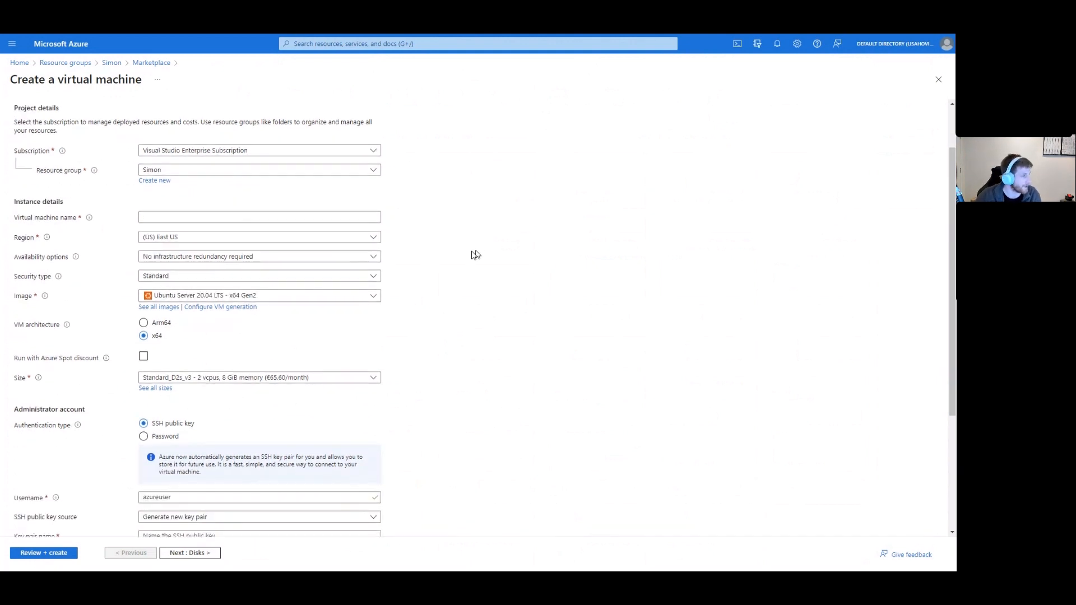
pyautogui.scroll(1, 476, 255)
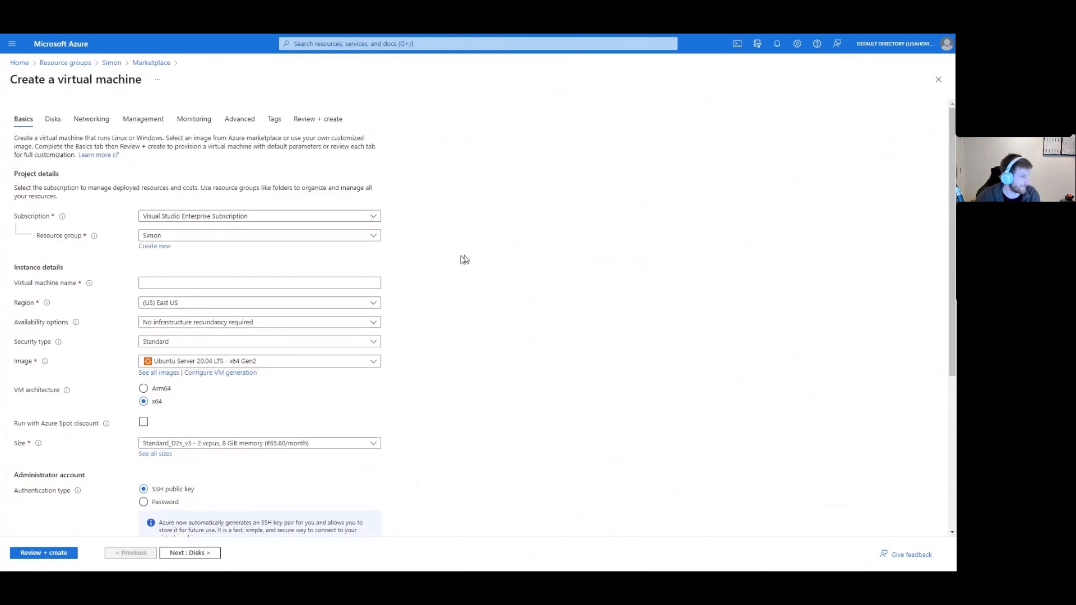
pyautogui.click(210, 288)
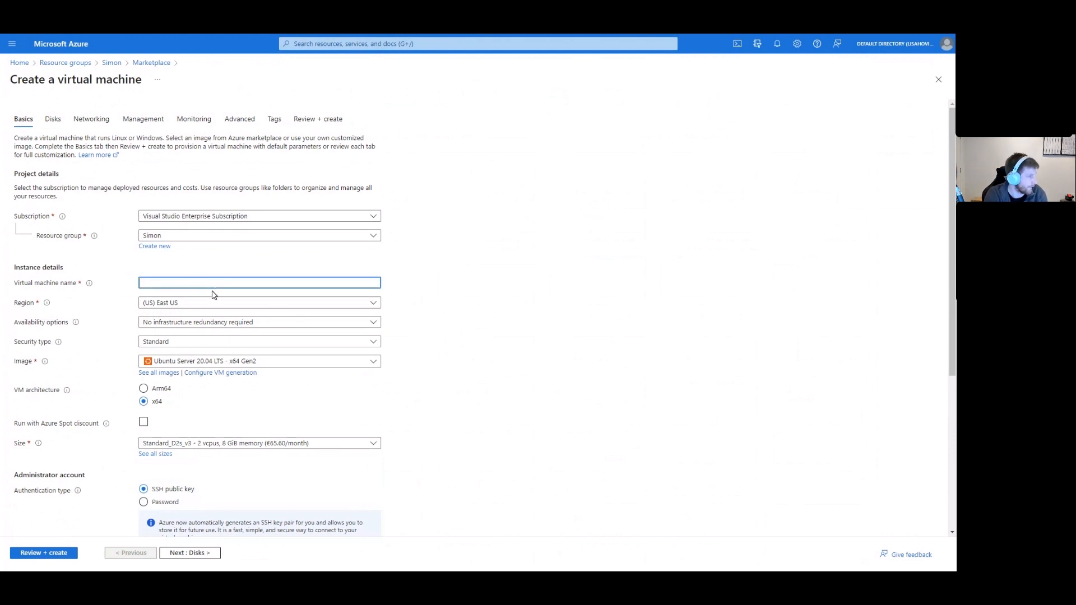
pyautogui.write('windows01')
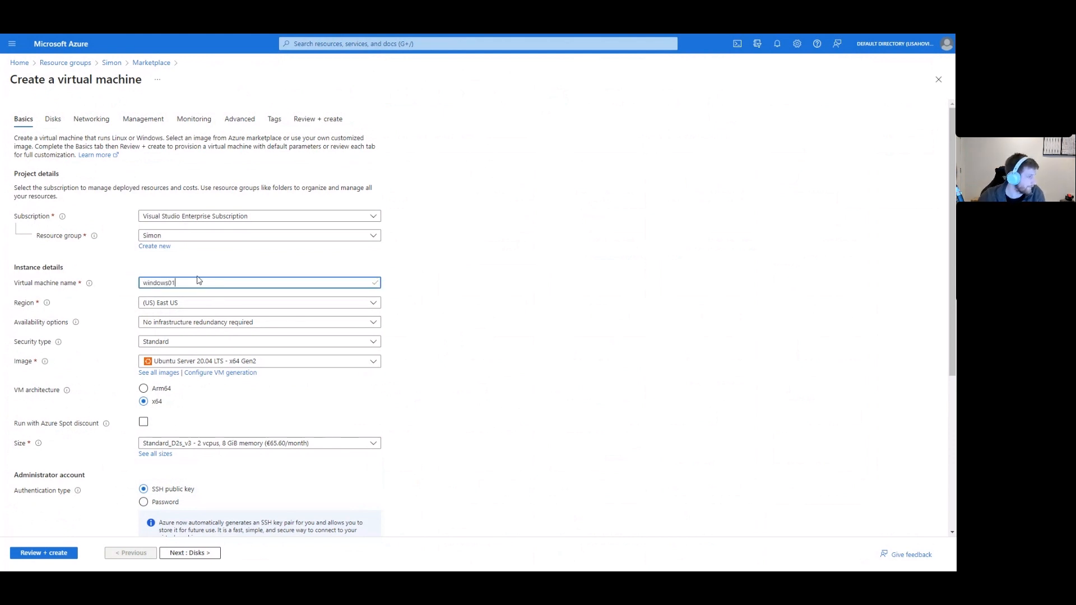
pyautogui.click(291, 305)
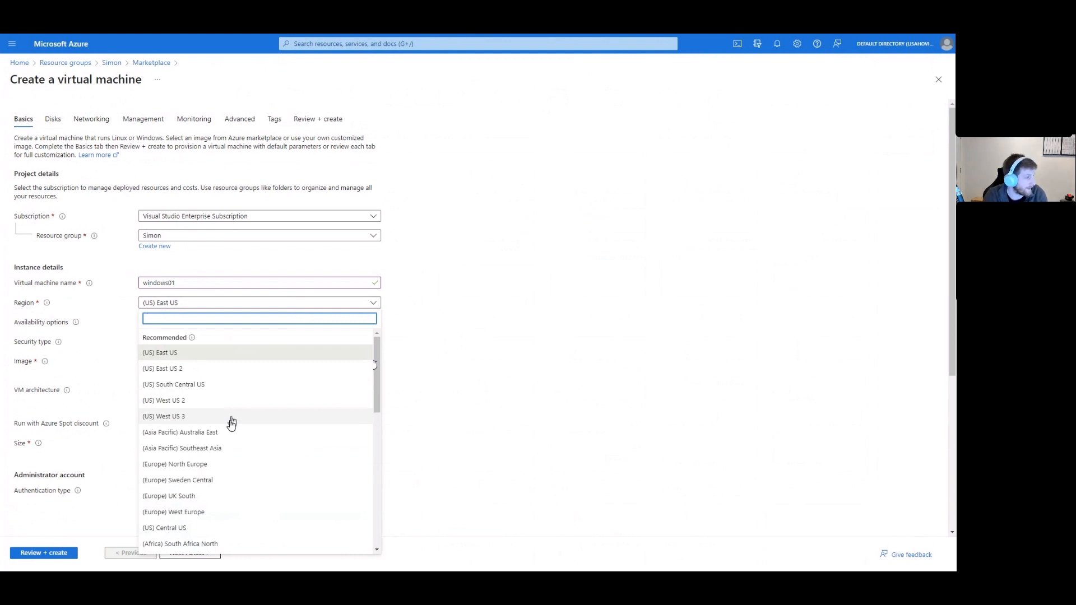
# Filter the regions by 'uk' and set the VM region to (Europe) UK South.
pyautogui.write('uk')
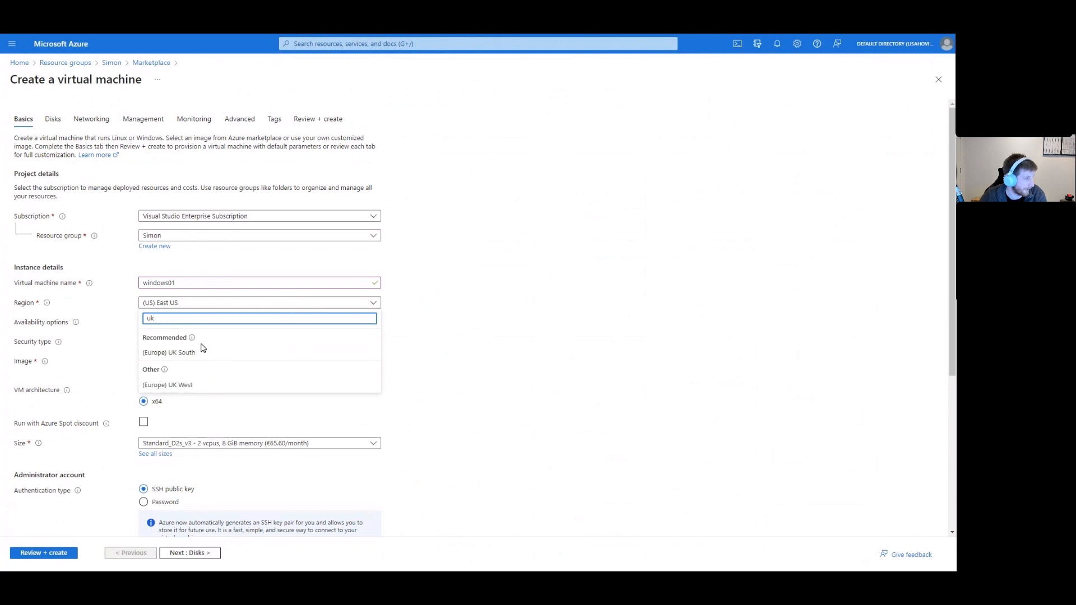
pyautogui.moveTo(193, 338)
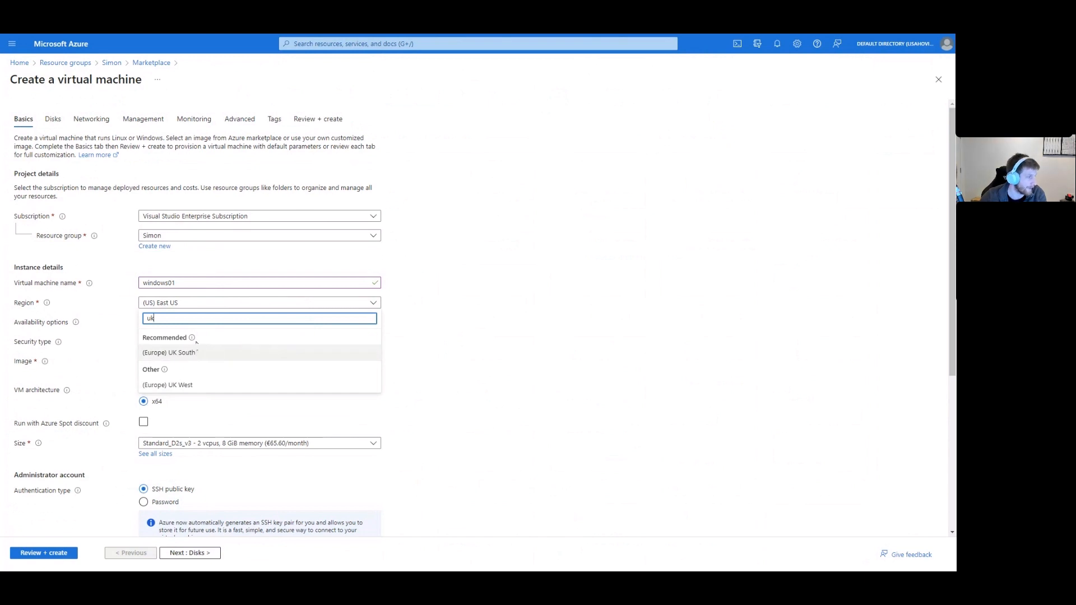
pyautogui.click(193, 352)
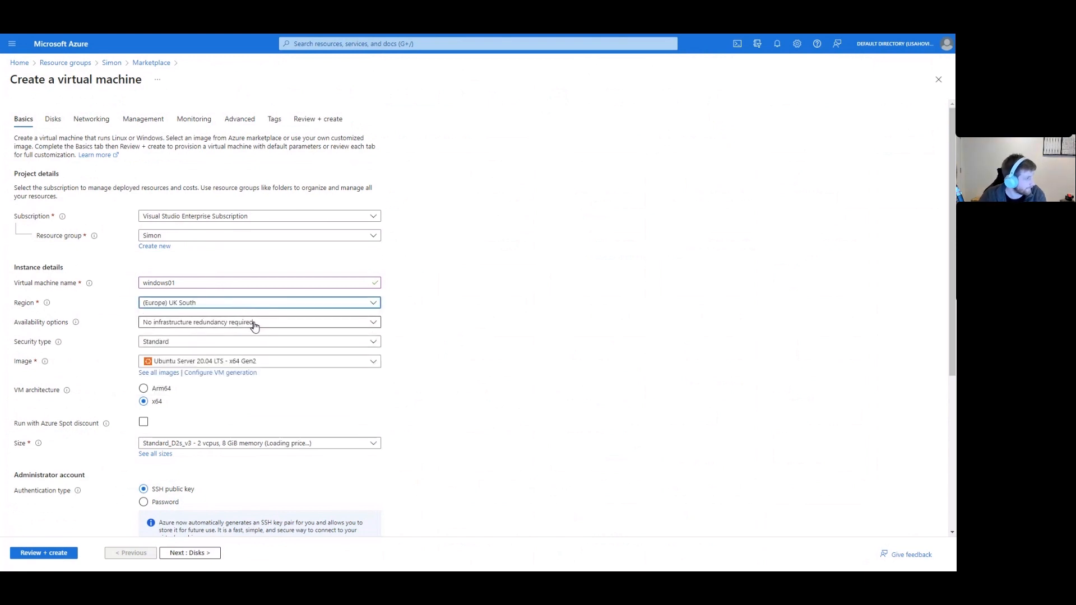
pyautogui.click(295, 361)
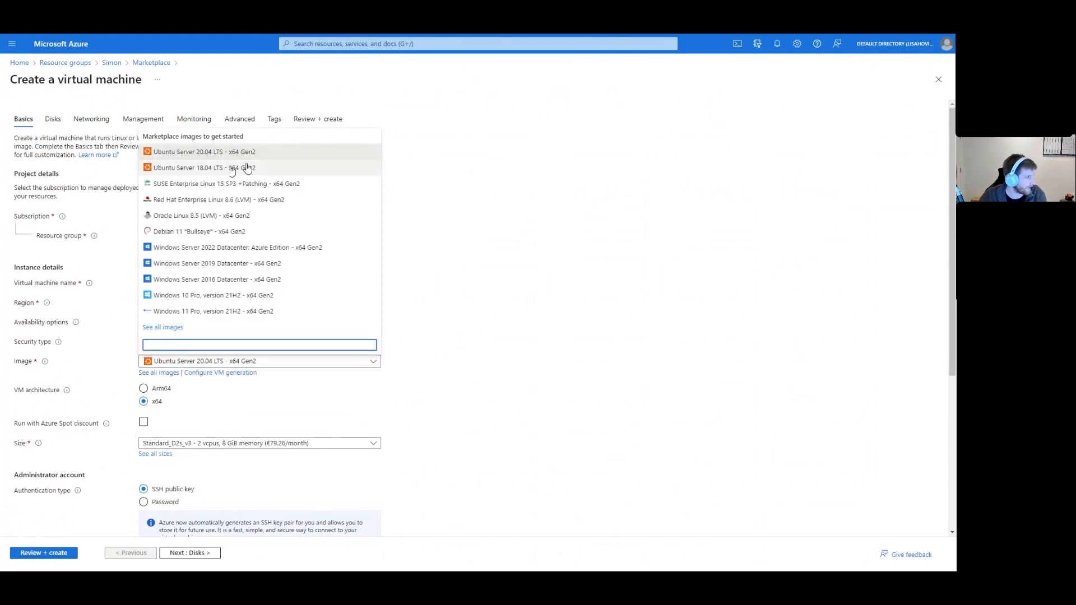
# Choose the Windows Server 2022 Datacenter: Azure Edition image and bring up all VM sizes.
pyautogui.click(339, 248)
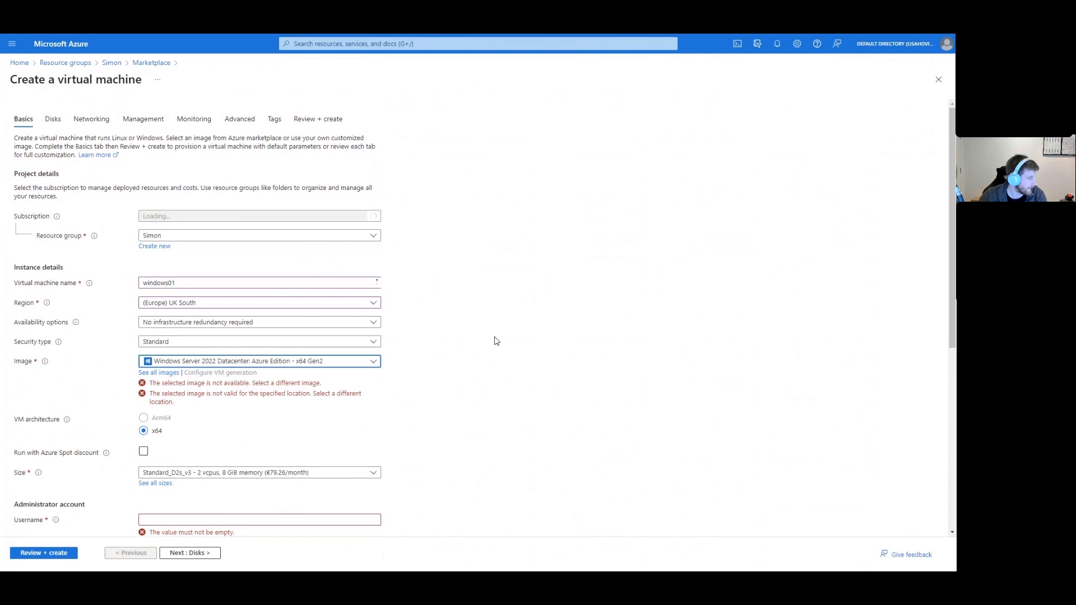
pyautogui.scroll(-1, 435, 370)
pyautogui.click(349, 403)
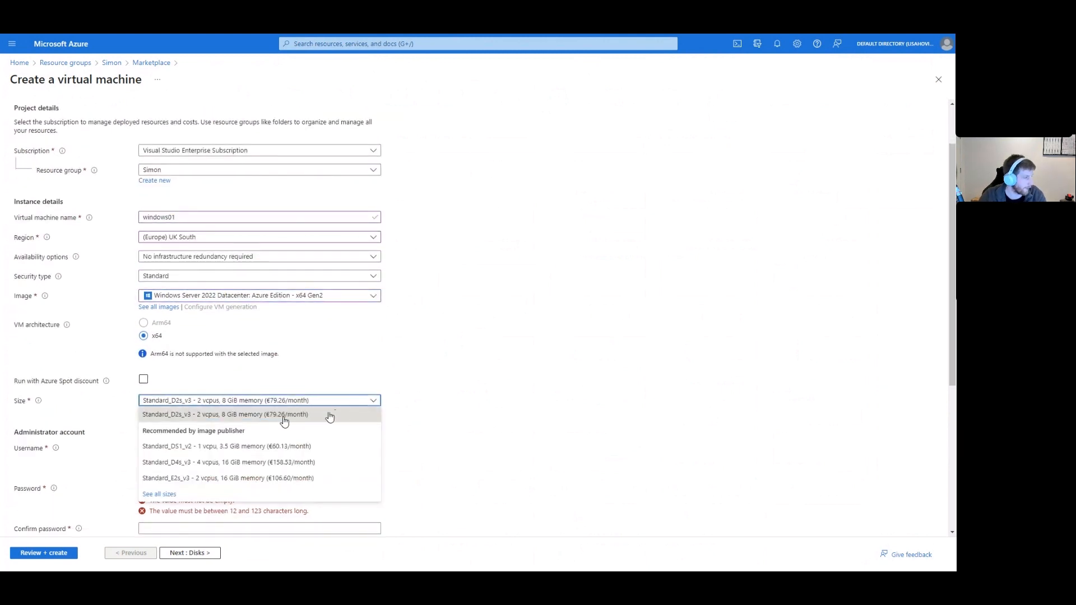
pyautogui.click(168, 494)
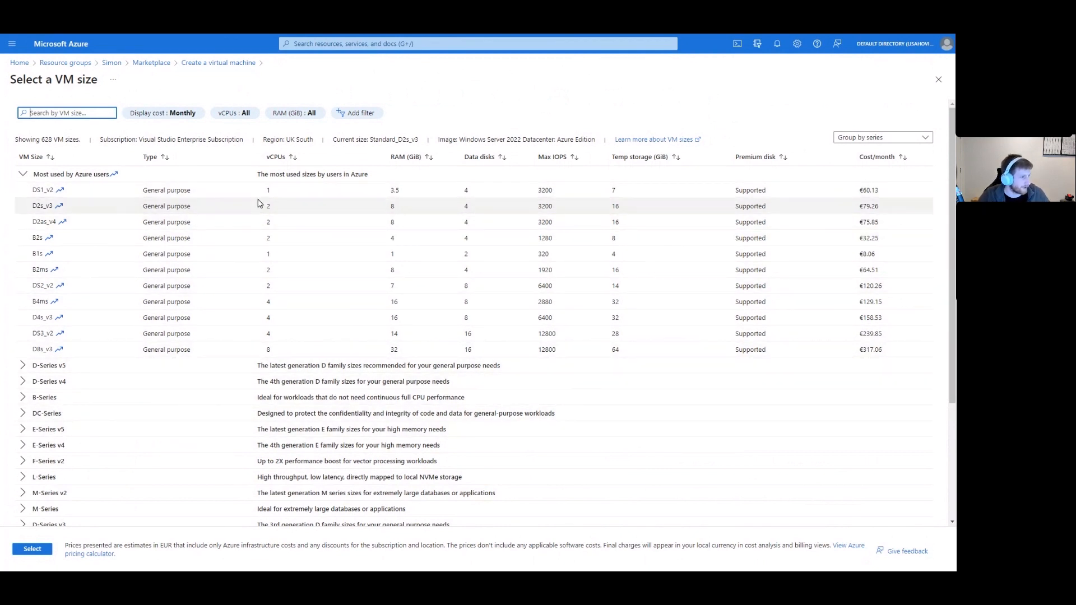
# Browse the VM size catalogue and pick B2s (2 vCPUs, 4 GiB RAM).
pyautogui.scroll(-2, 396, 343)
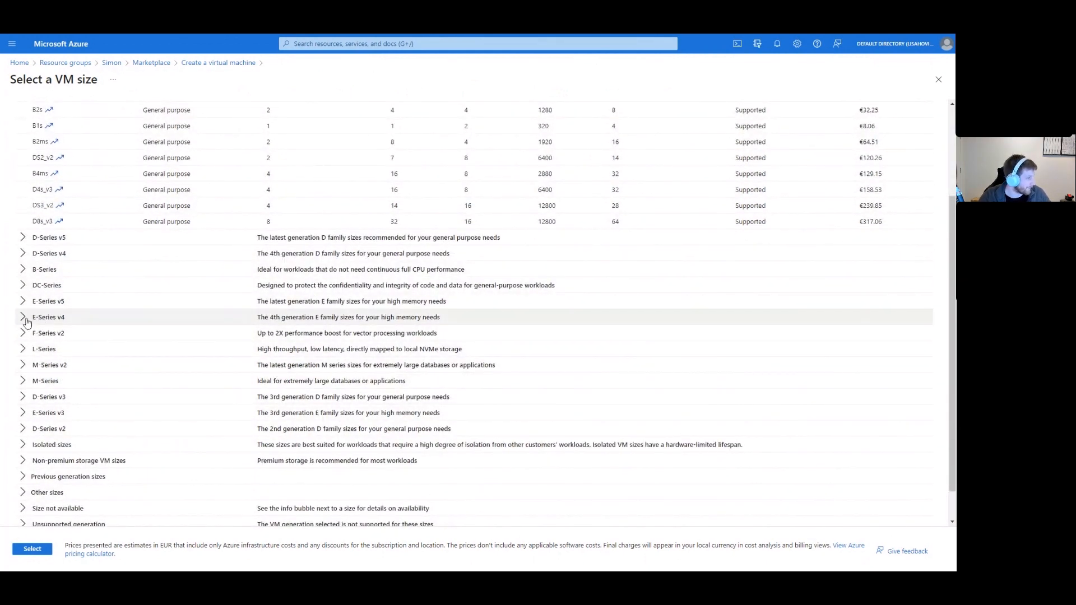
pyautogui.click(23, 285)
pyautogui.scroll(-5, 158, 333)
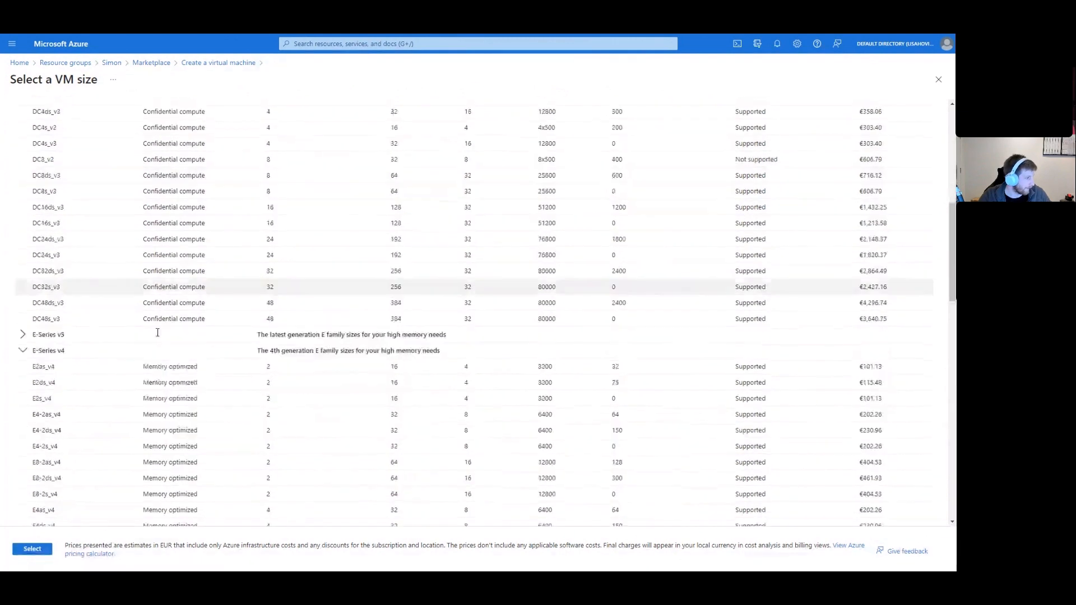
pyautogui.scroll(-3, 157, 333)
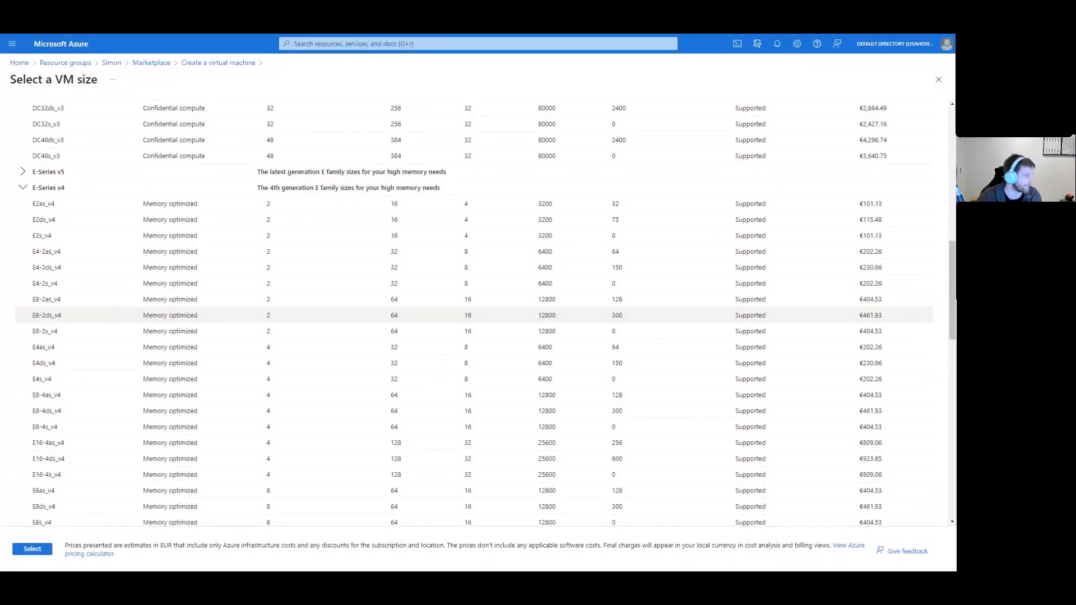
pyautogui.scroll(-5, 185, 324)
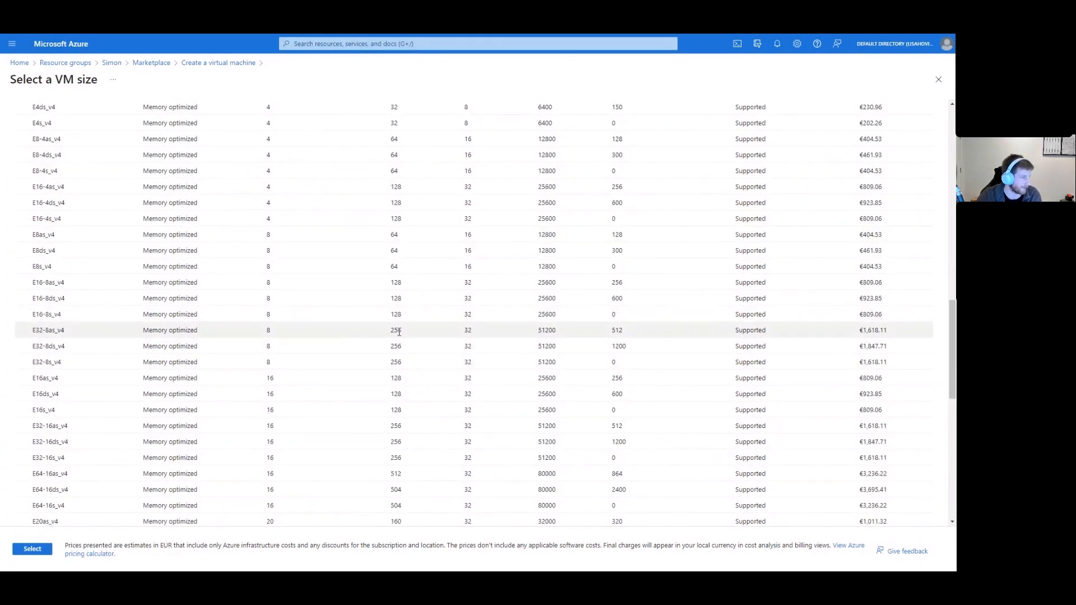
pyautogui.doubleClick(868, 331)
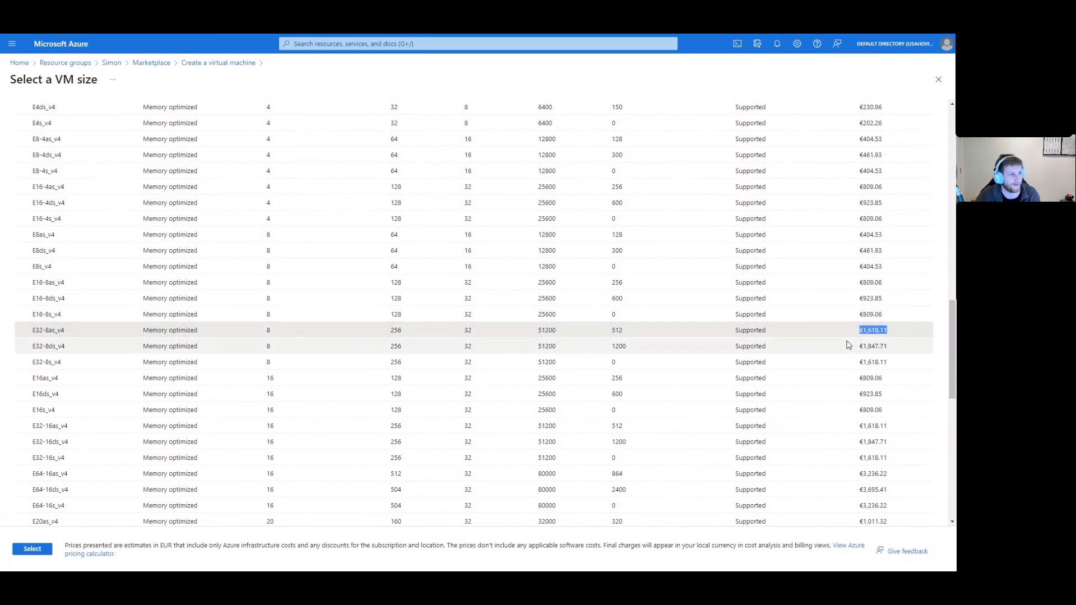
pyautogui.scroll(15, 843, 348)
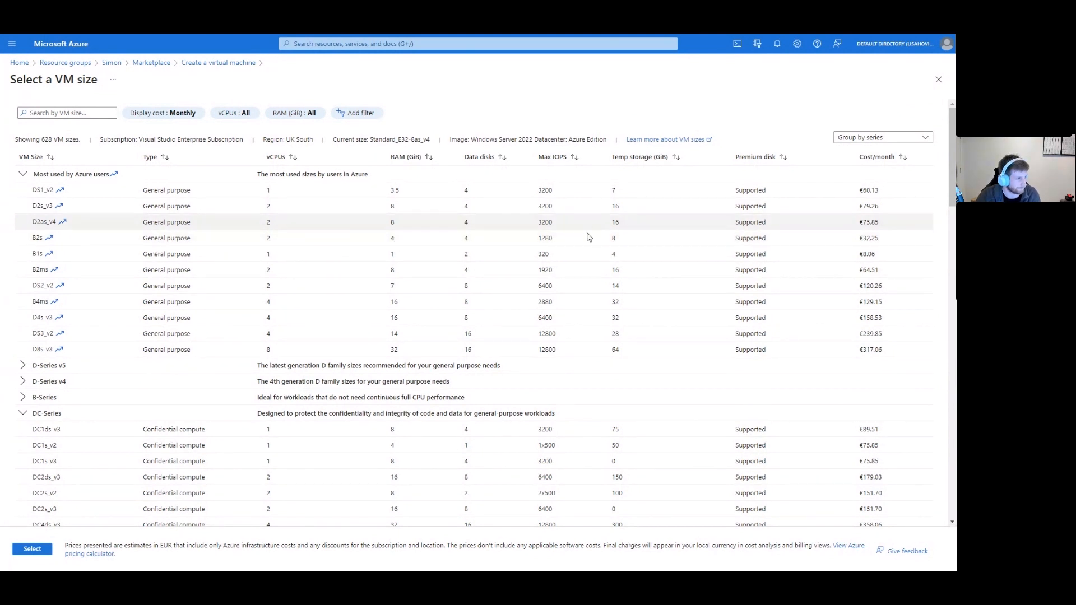
pyautogui.moveTo(563, 240); pyautogui.dragTo(536, 245)
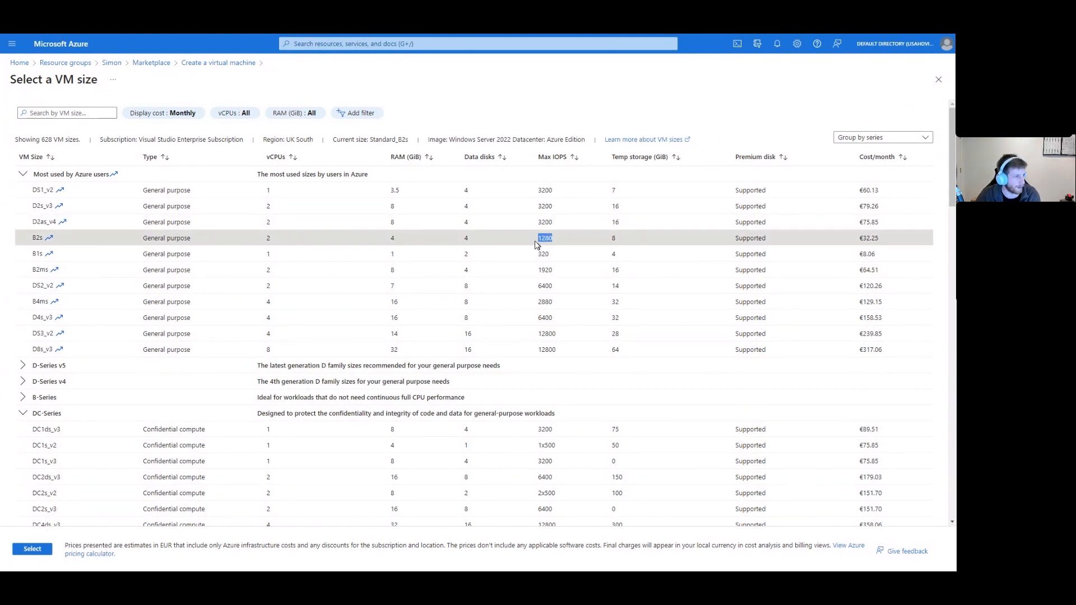
pyautogui.click(570, 245)
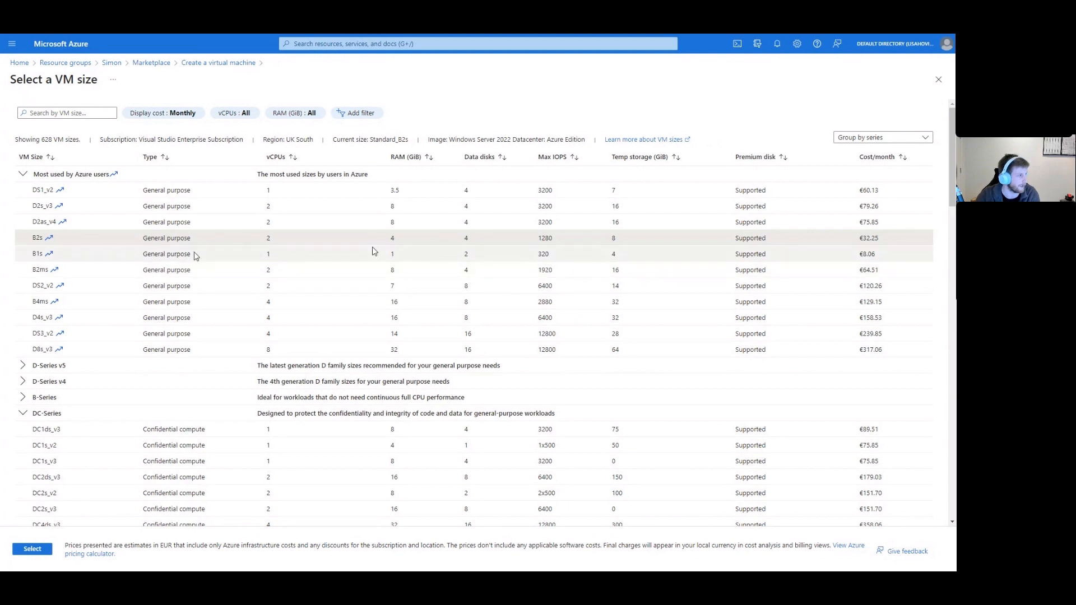
# Apply the Standard_B2s size and clear the autofilled administrator username and password.
pyautogui.click(32, 548)
pyautogui.click(303, 487)
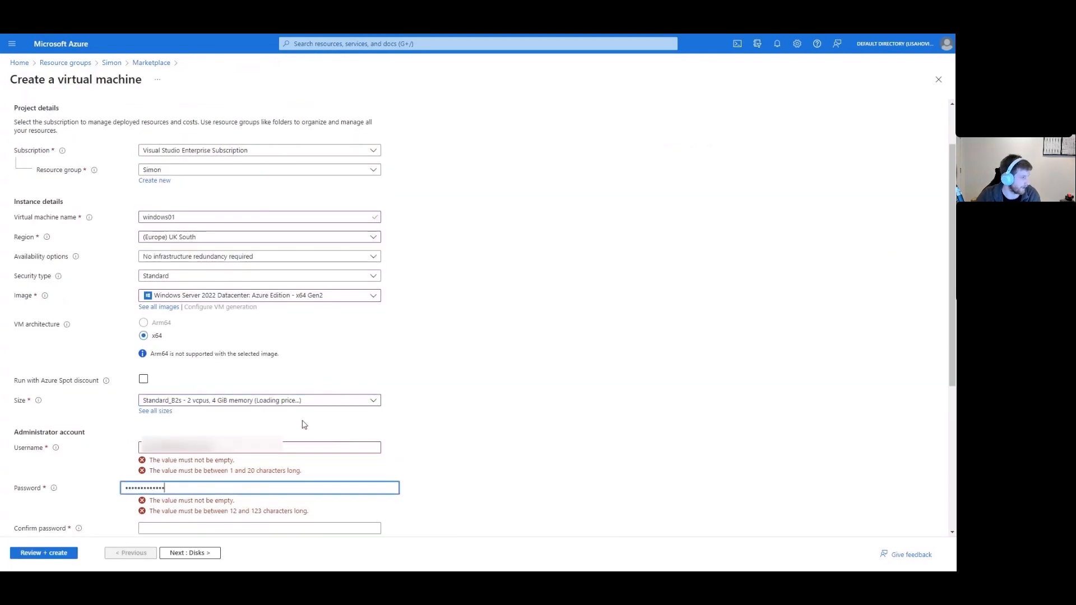
pyautogui.scroll(-3, 247, 358)
pyautogui.moveTo(213, 317); pyautogui.dragTo(135, 323)
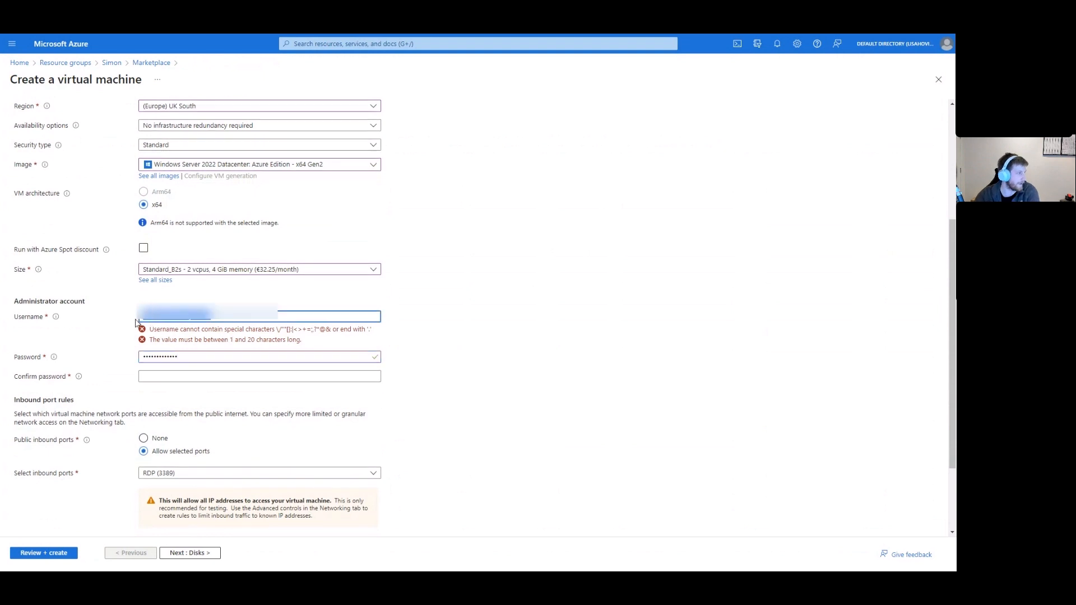
pyautogui.press('BackSpace')
pyautogui.doubleClick(175, 355)
pyautogui.press('BackSpace')
# Enter windowsadmin as the administrator username and type the new account password.
pyautogui.click(175, 316)
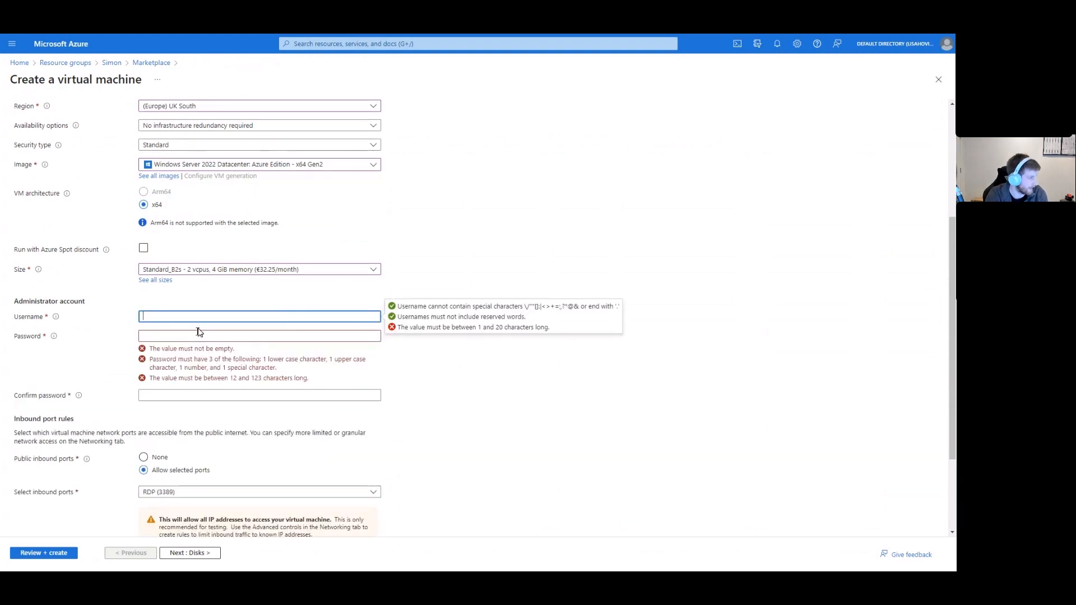
pyautogui.write('windowsadmin')
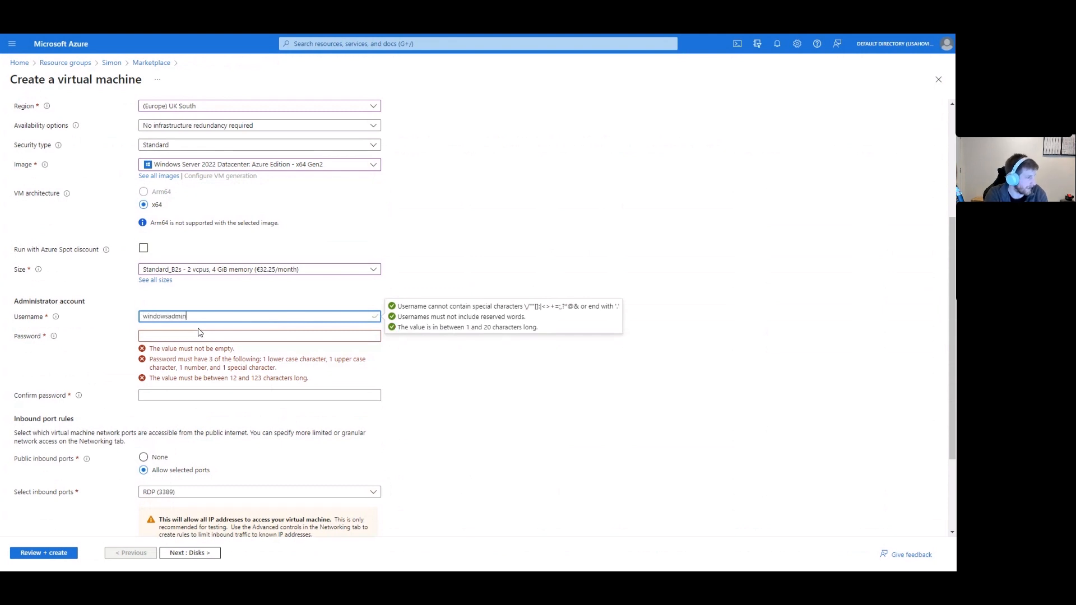
pyautogui.click(200, 333)
pyautogui.write('•••••••')
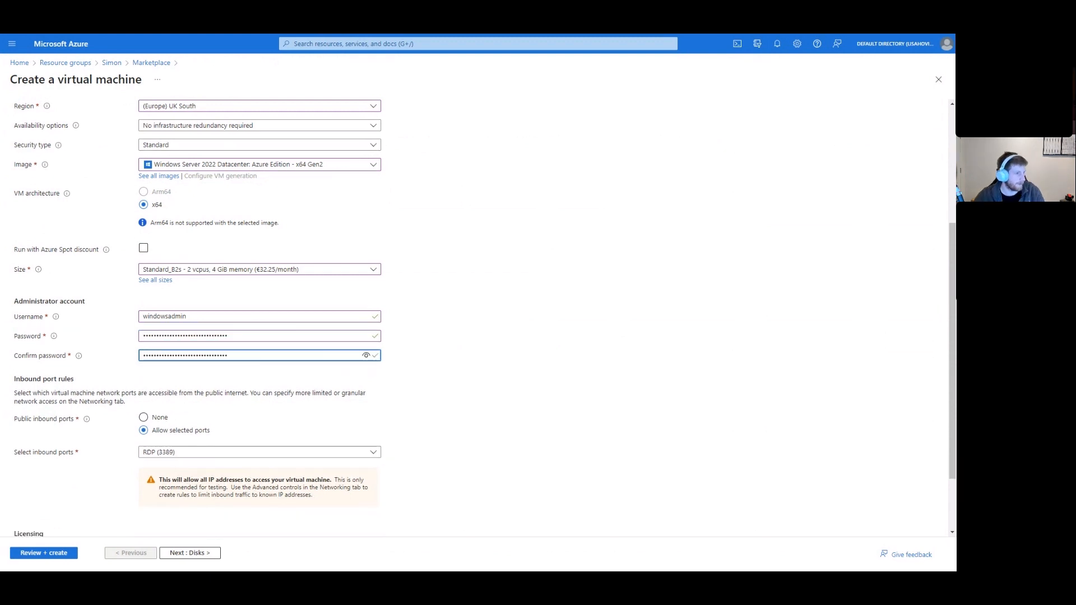
pyautogui.scroll(-2, 336, 358)
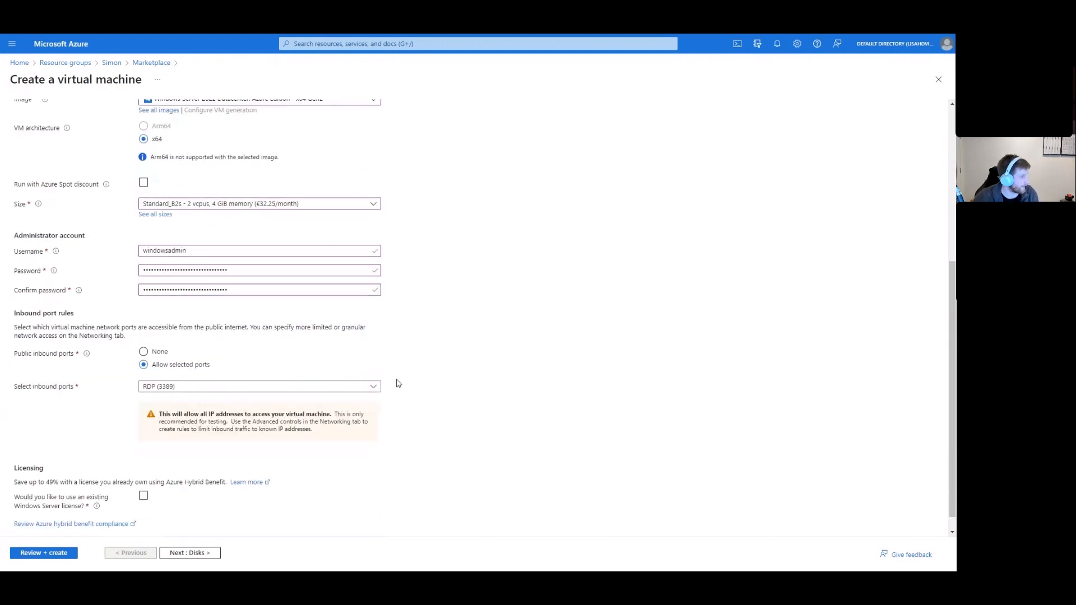
pyautogui.scroll(-1, 397, 383)
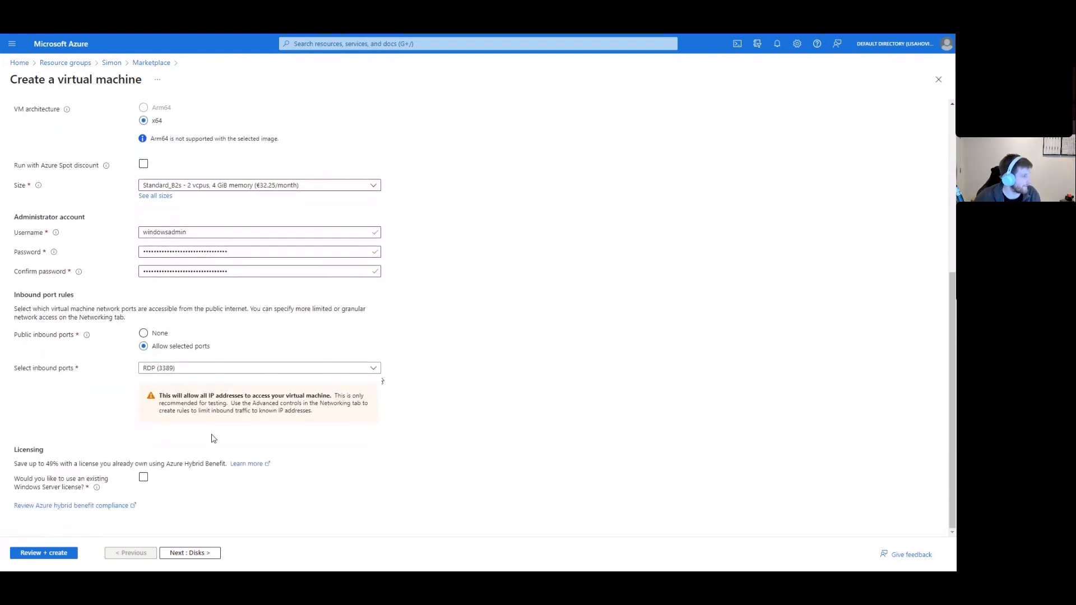
# Set Public inbound ports to None and continue to the Disks tab.
pyautogui.click(160, 391)
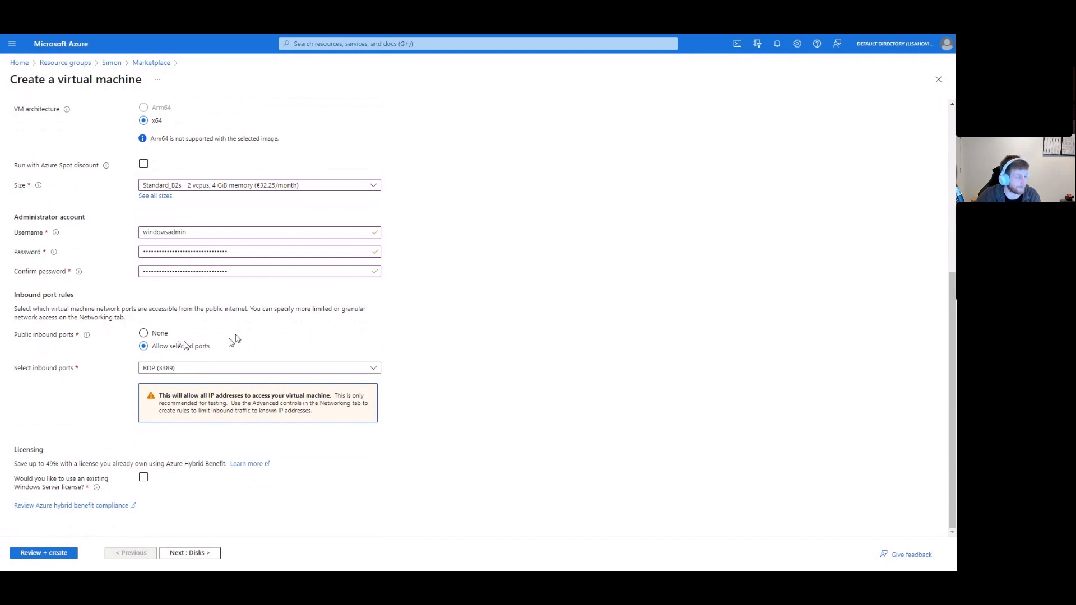
pyautogui.click(143, 333)
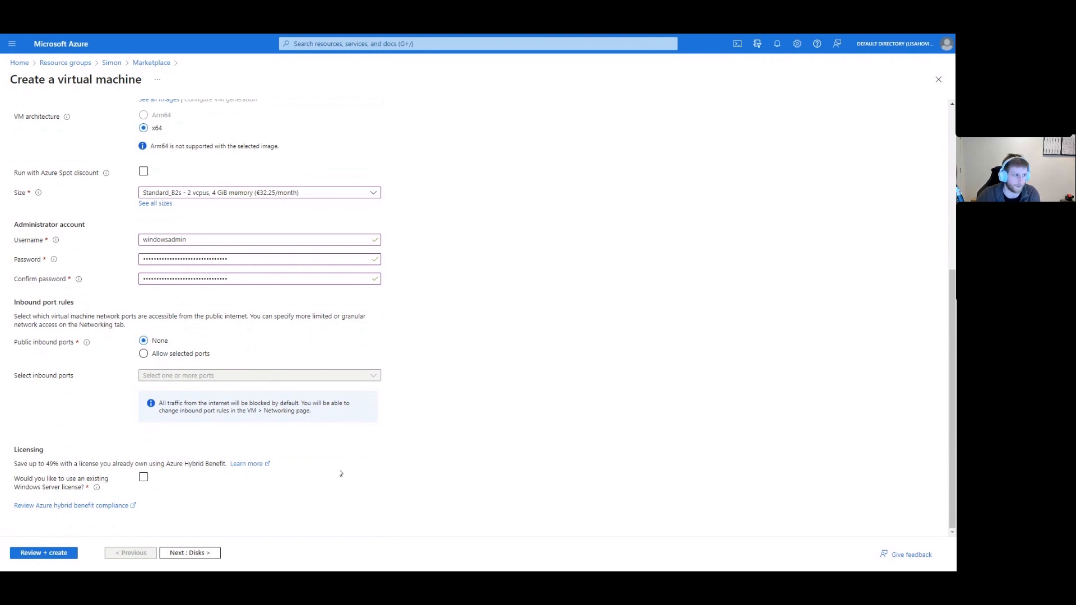
pyautogui.click(211, 551)
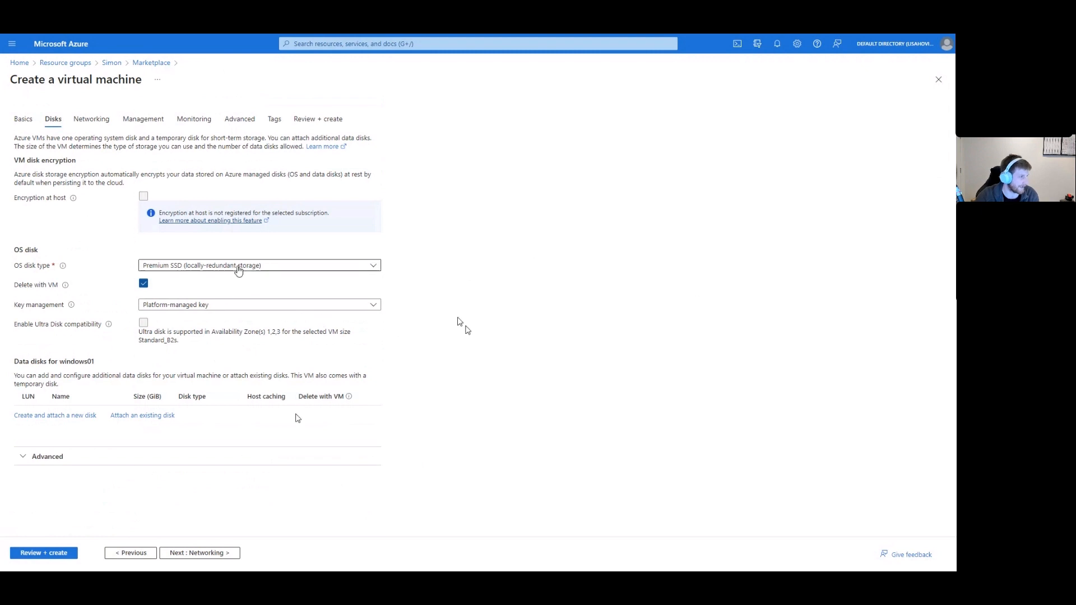
pyautogui.click(238, 268)
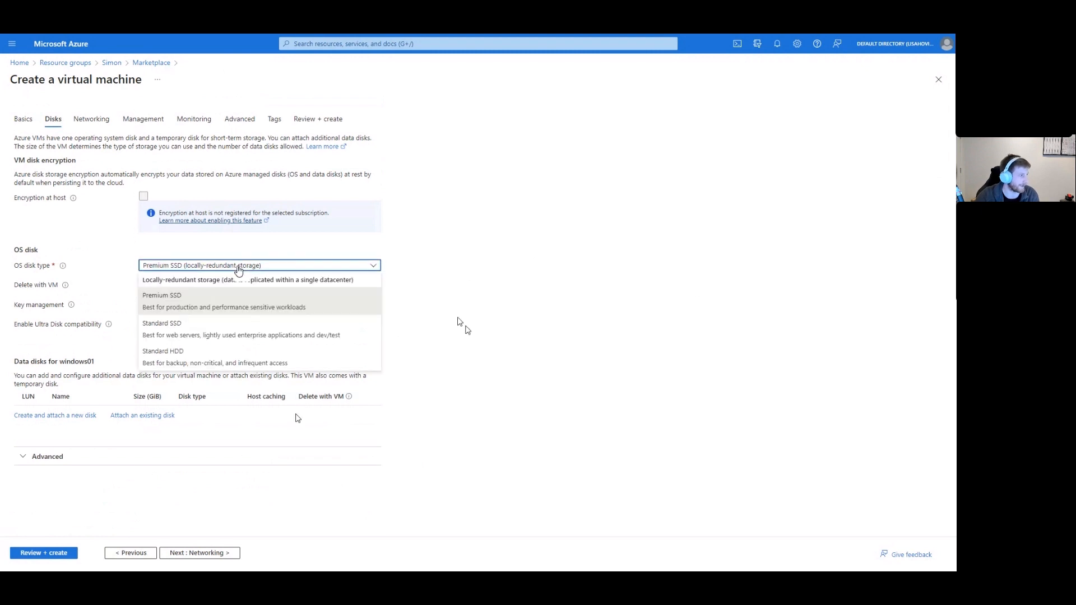
pyautogui.click(225, 301)
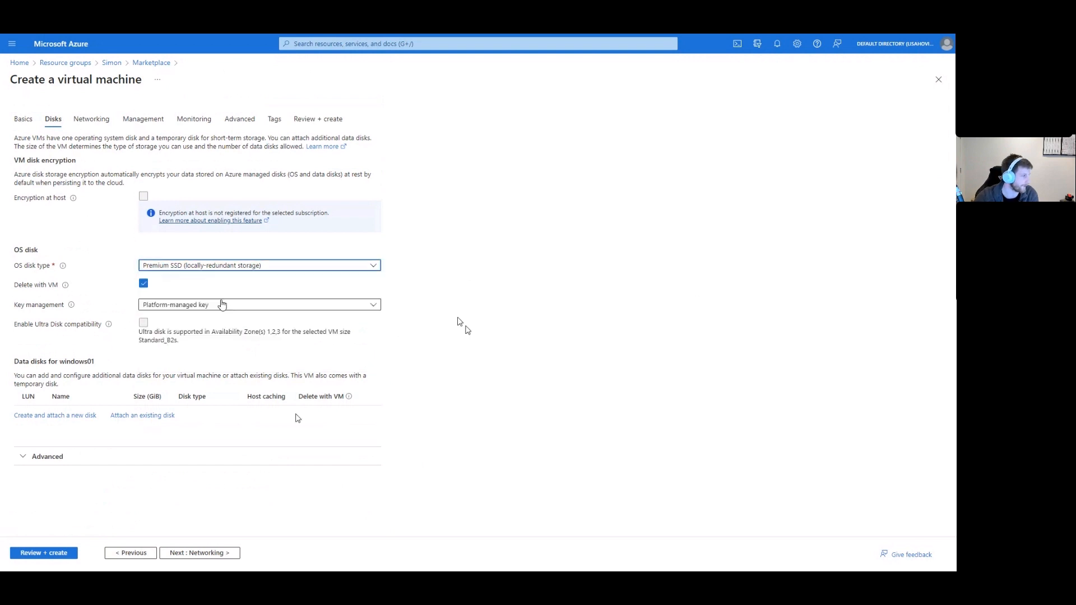
pyautogui.click(38, 417)
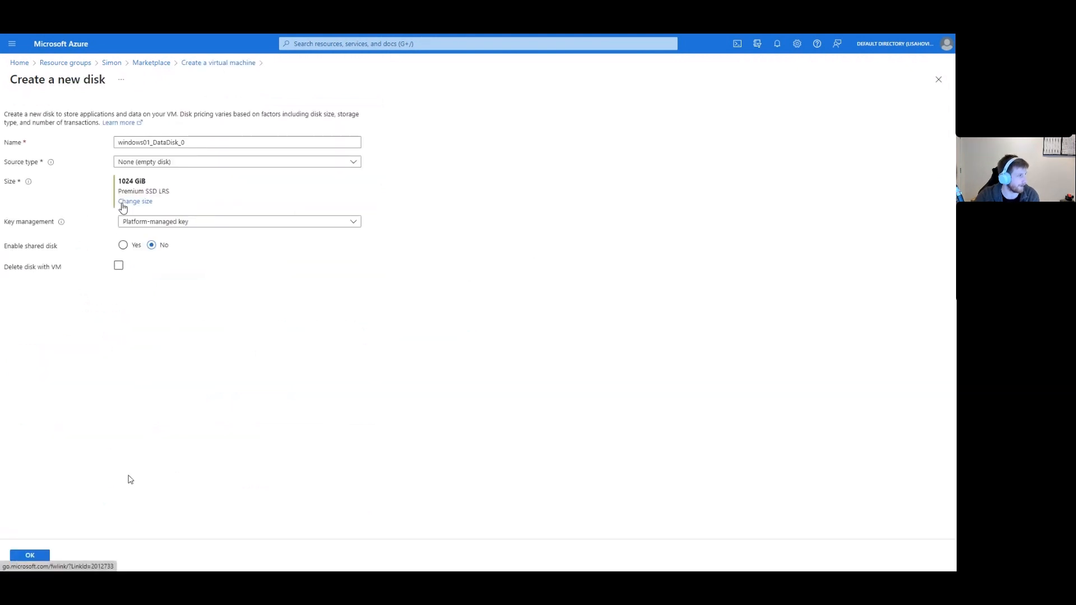
pyautogui.click(133, 201)
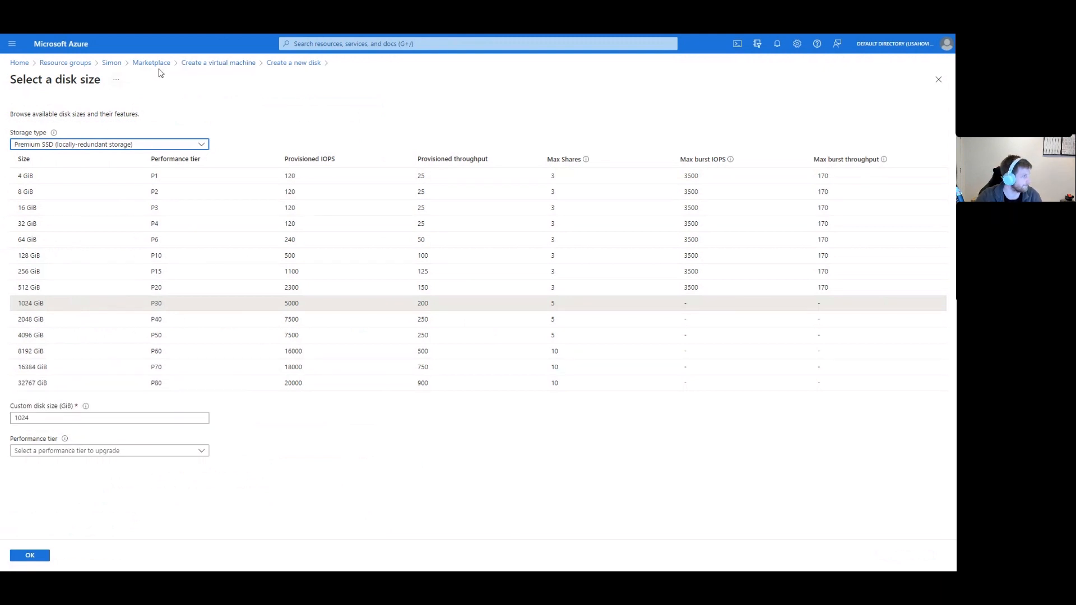
pyautogui.click(243, 65)
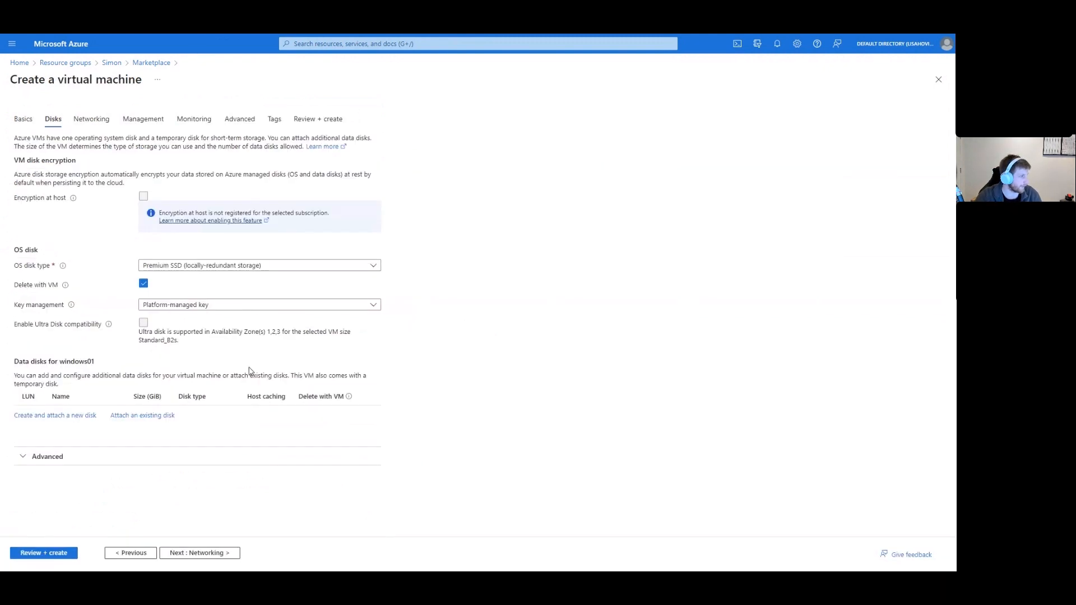
# Keep the new windows01-vnet network and delete the public IP and NIC with the VM.
pyautogui.click(222, 554)
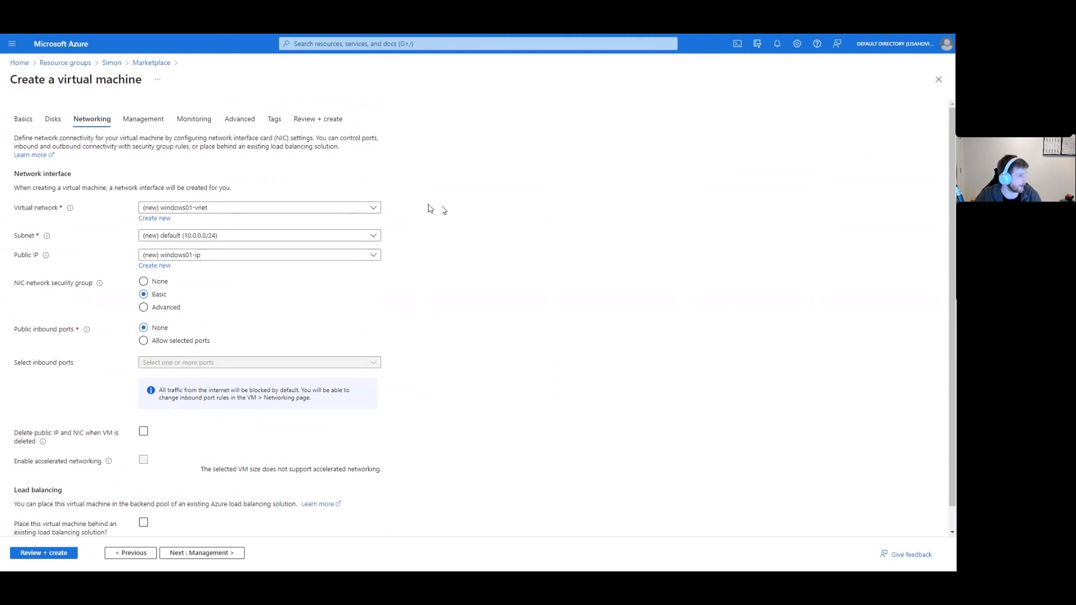
pyautogui.click(374, 211)
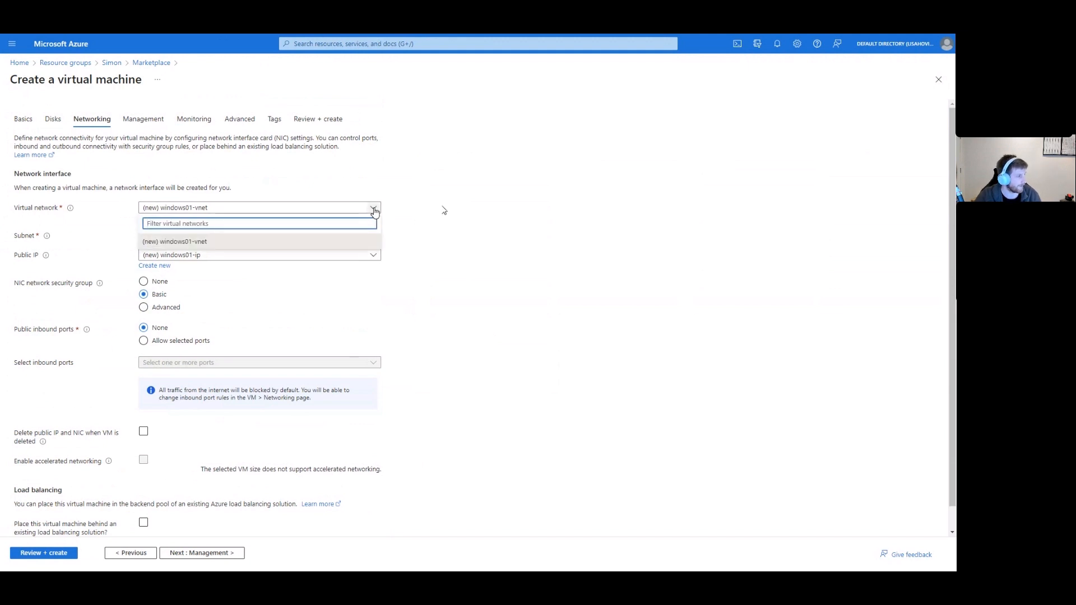
pyautogui.click(374, 211)
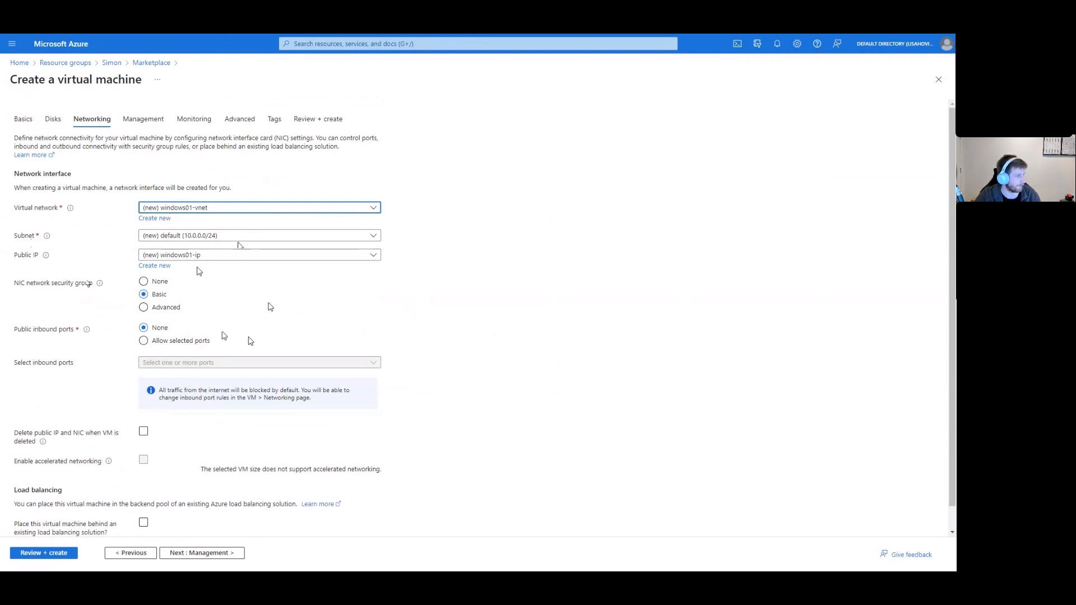
pyautogui.scroll(-1, 245, 355)
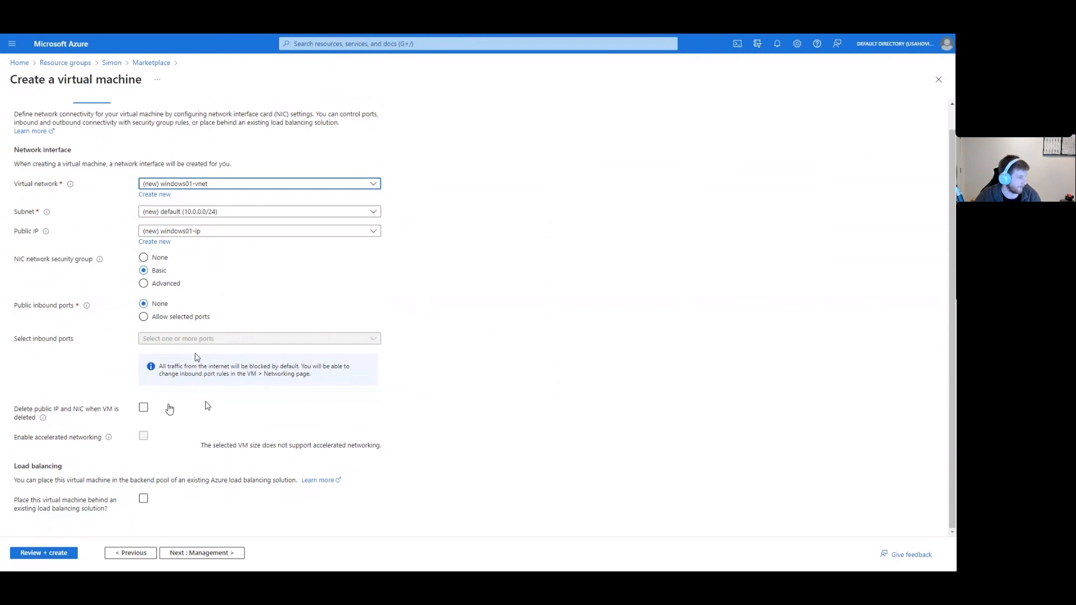
pyautogui.click(145, 409)
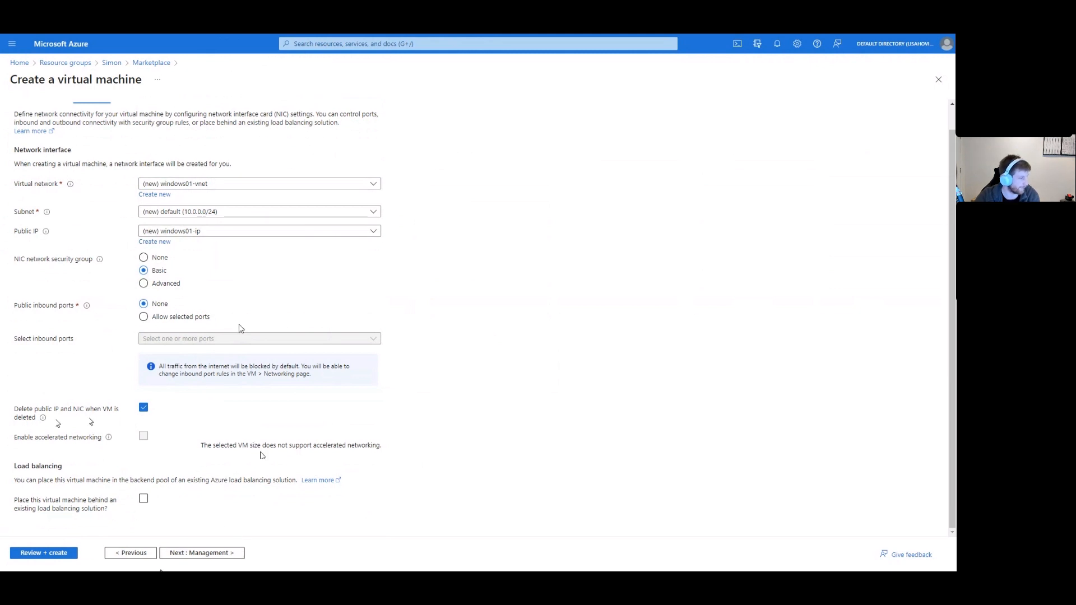
pyautogui.click(205, 555)
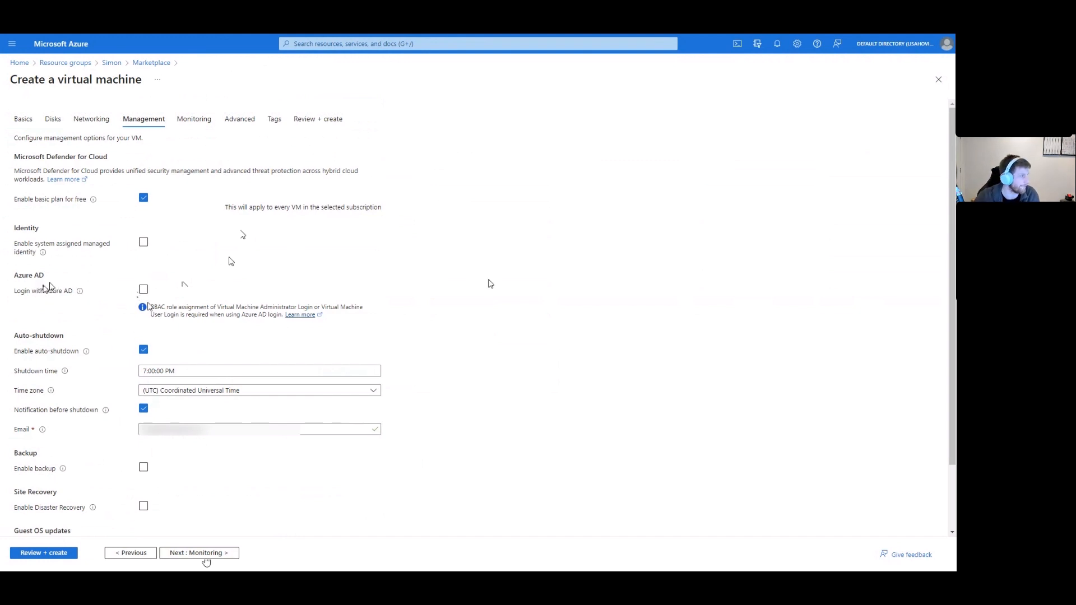
# Leave patch orchestration on Automatic by OS and continue to the Monitoring tab.
pyautogui.scroll(-2, 205, 393)
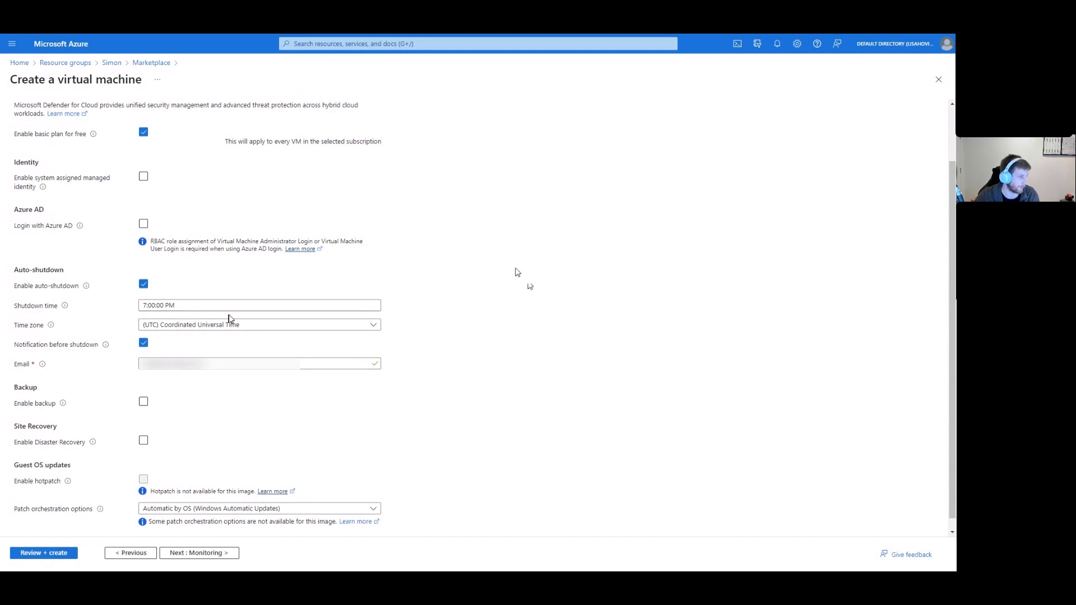
pyautogui.scroll(-1, 236, 348)
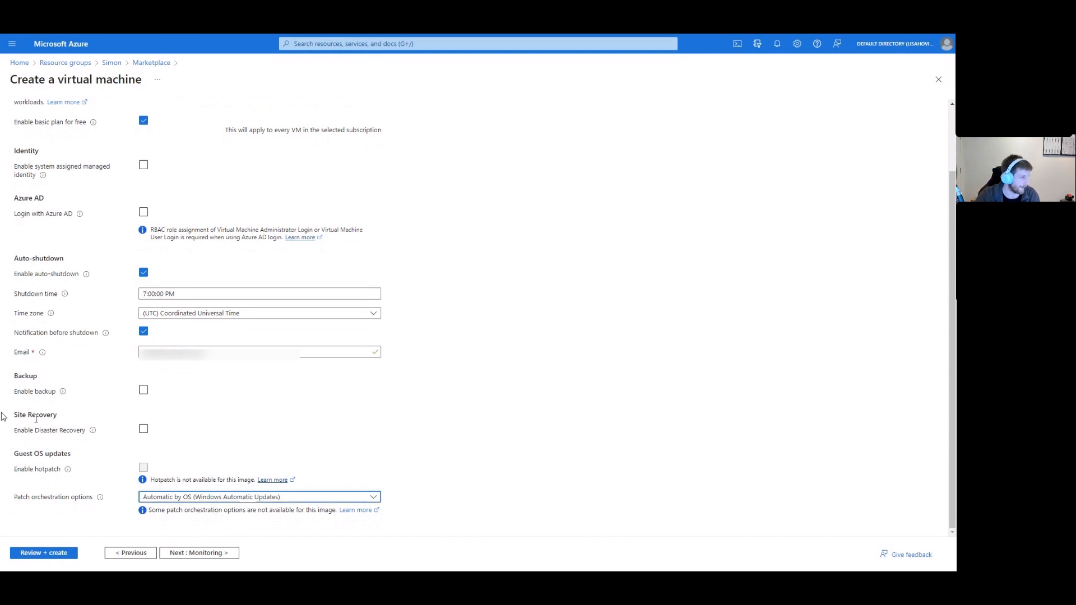
pyautogui.click(243, 497)
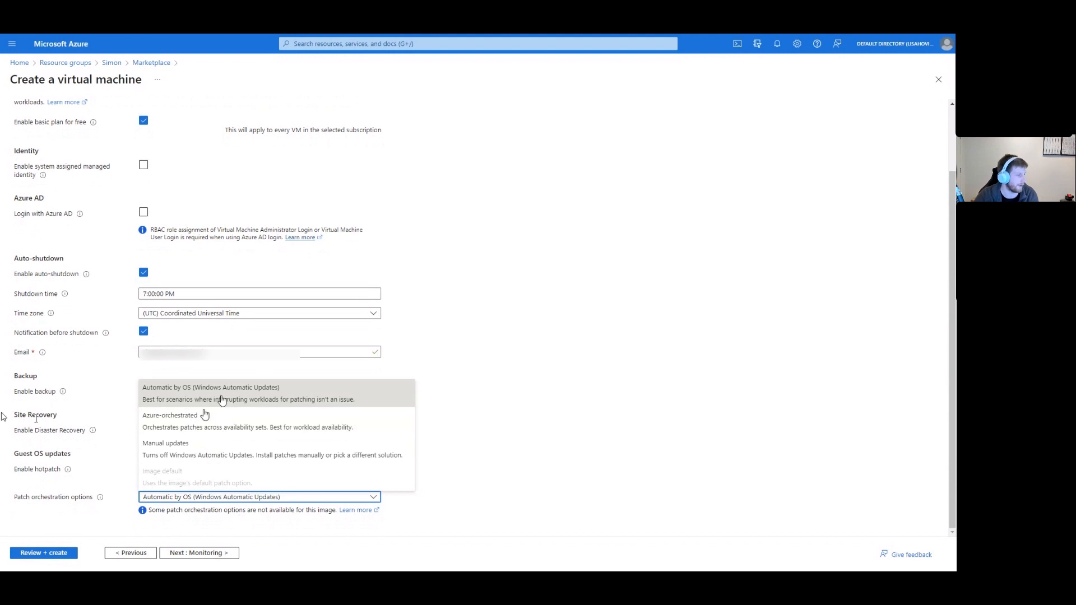
pyautogui.click(465, 456)
pyautogui.click(183, 553)
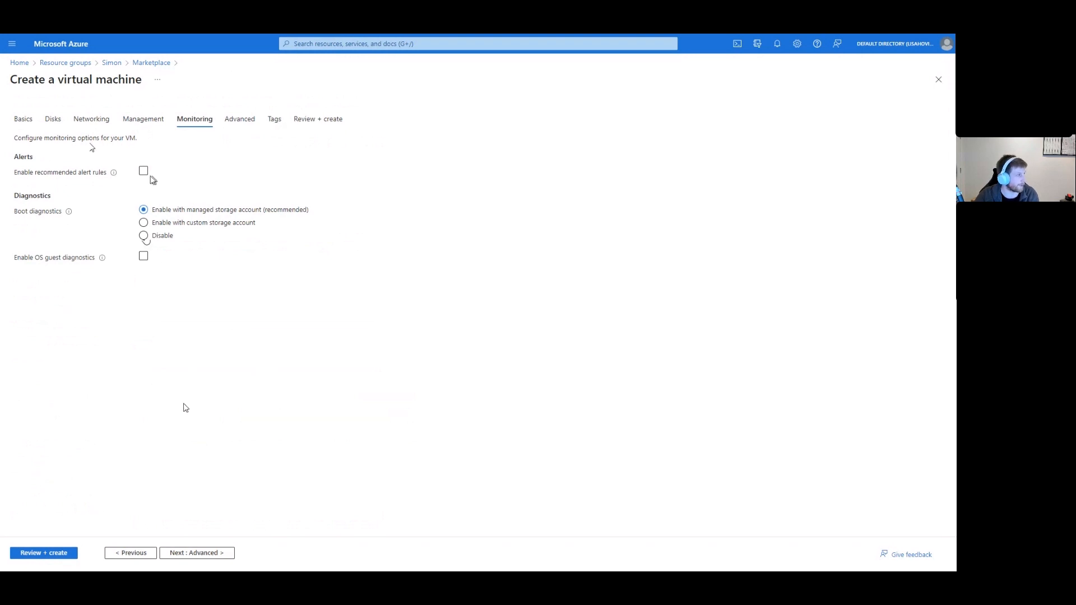
# Keep boot diagnostics on a managed storage account with alerts off, then continue to Advanced.
pyautogui.click(144, 171)
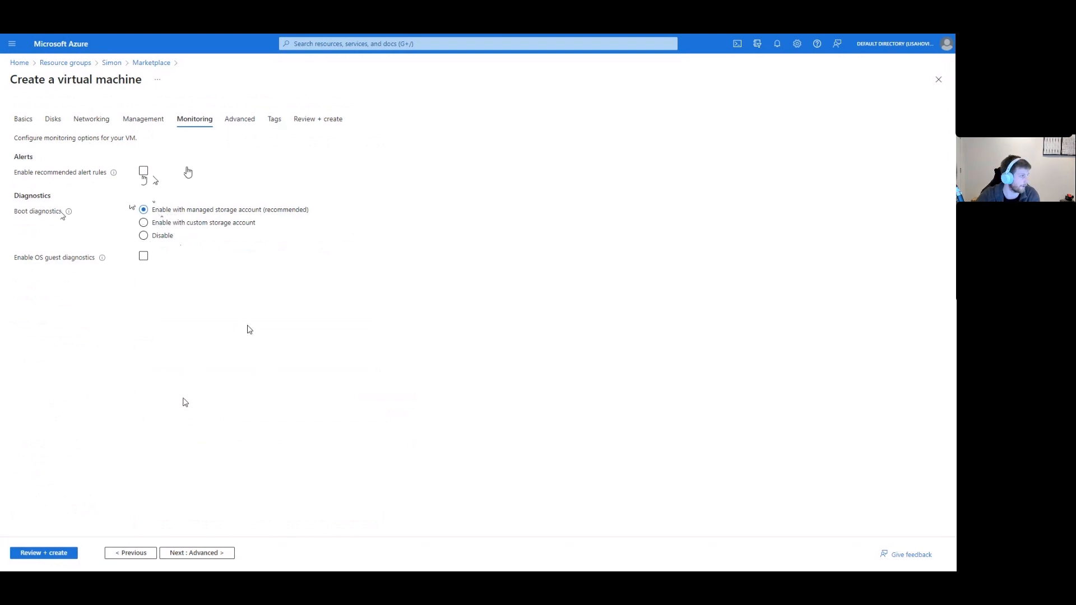
pyautogui.click(195, 554)
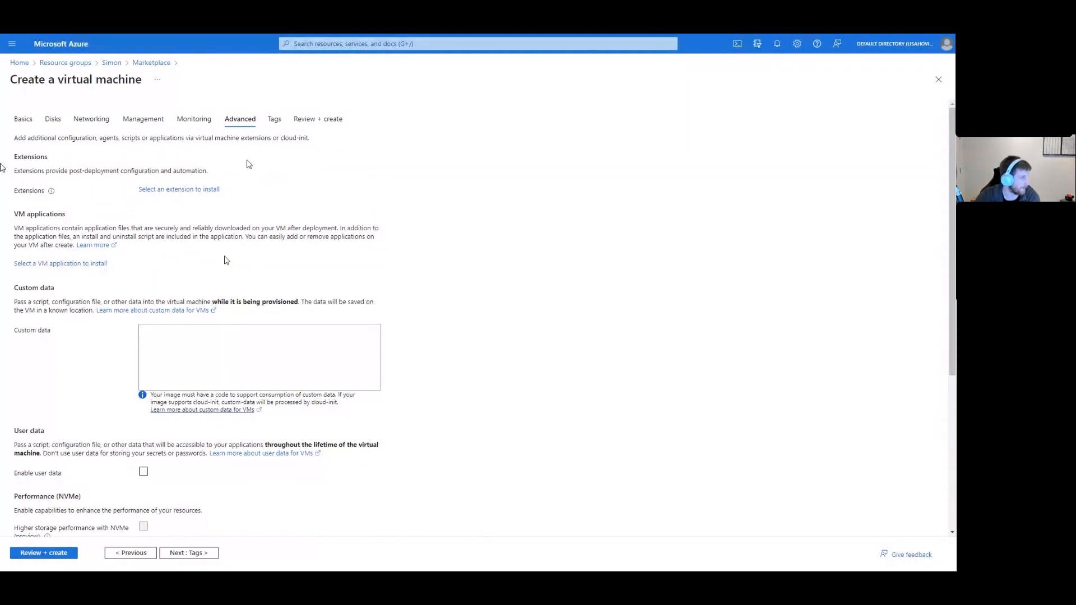
# Leave the Advanced tab at its defaults, with no extensions or custom data, and advance to Tags.
pyautogui.click(203, 553)
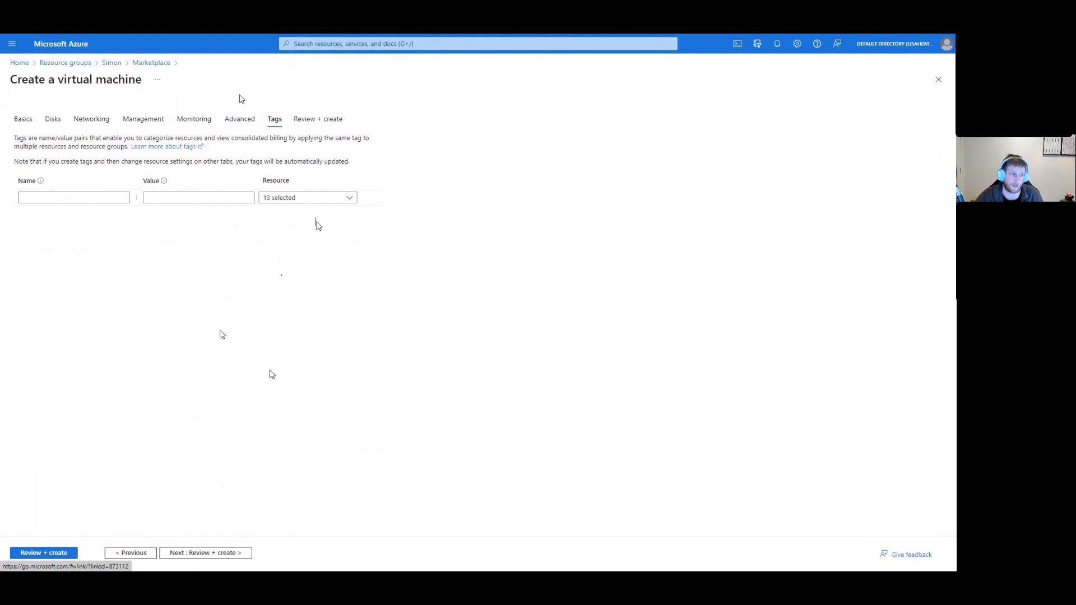
# Leave tags empty and open the Review + create page, where validation passes for Standard B2s.
pyautogui.click(204, 553)
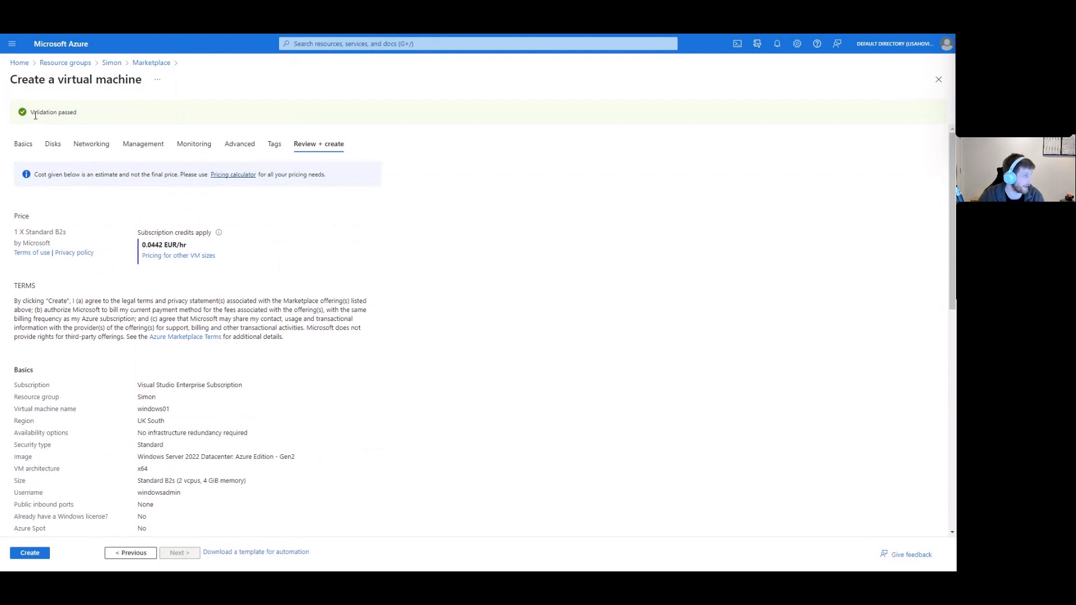
pyautogui.scroll(-8, 372, 386)
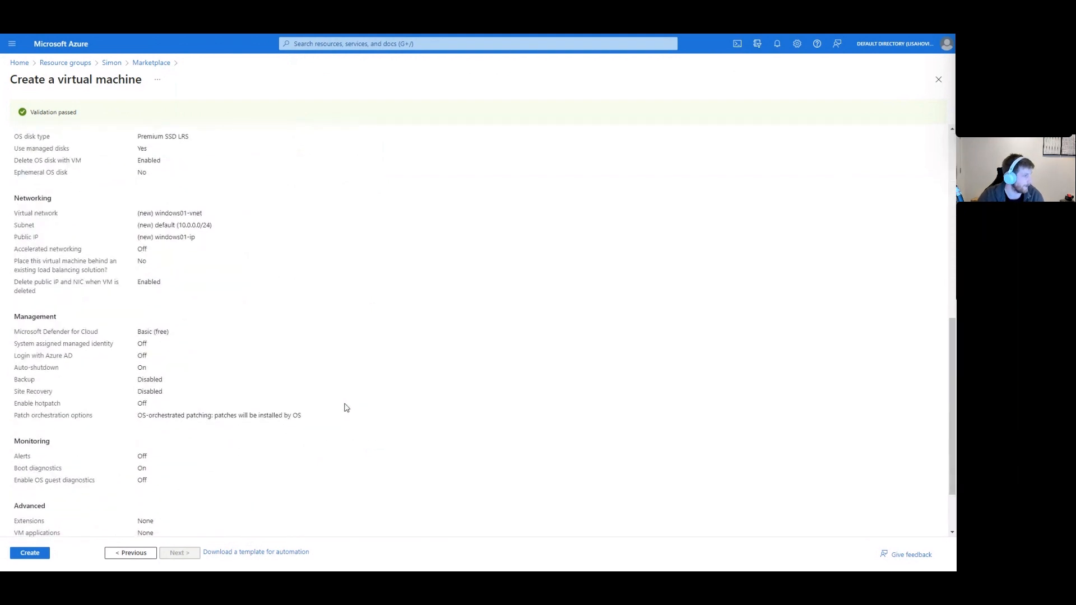
pyautogui.scroll(3, 344, 404)
pyautogui.scroll(2, 345, 404)
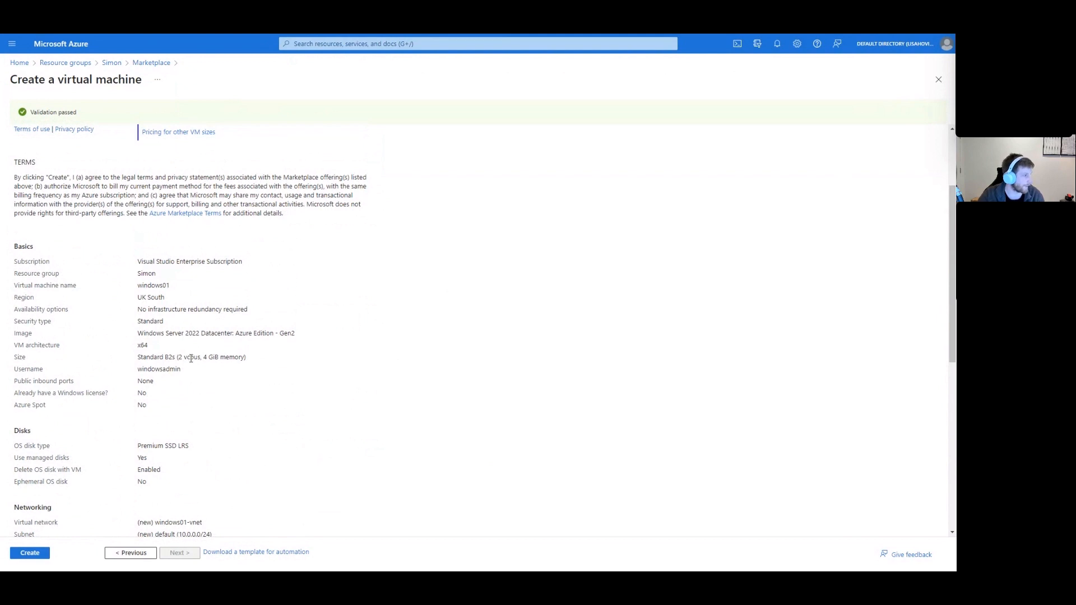
pyautogui.scroll(-1, 188, 194)
pyautogui.scroll(-3, 246, 358)
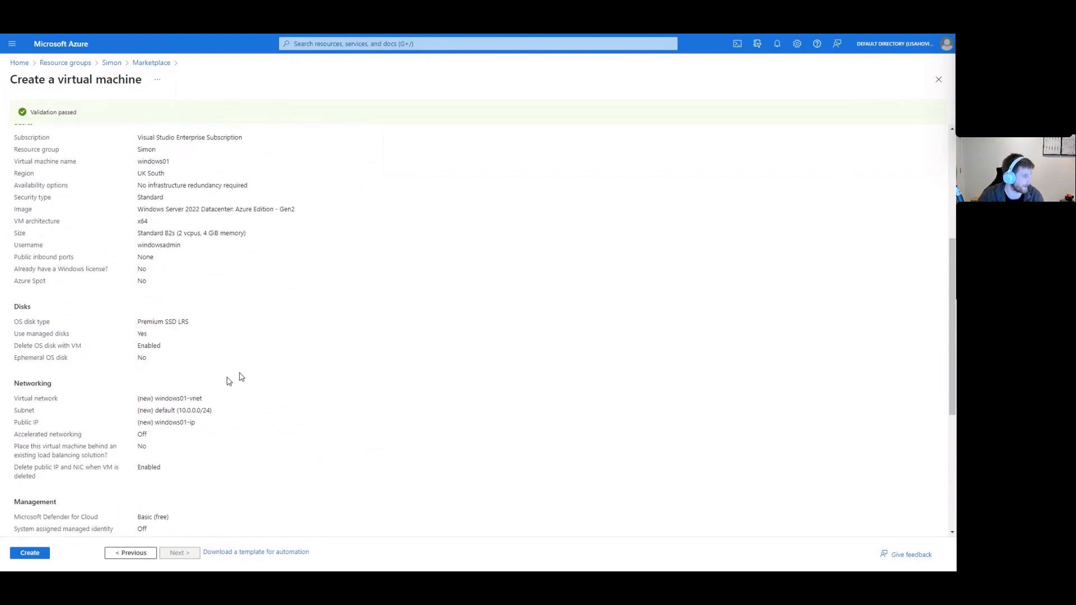
pyautogui.scroll(-2, 208, 448)
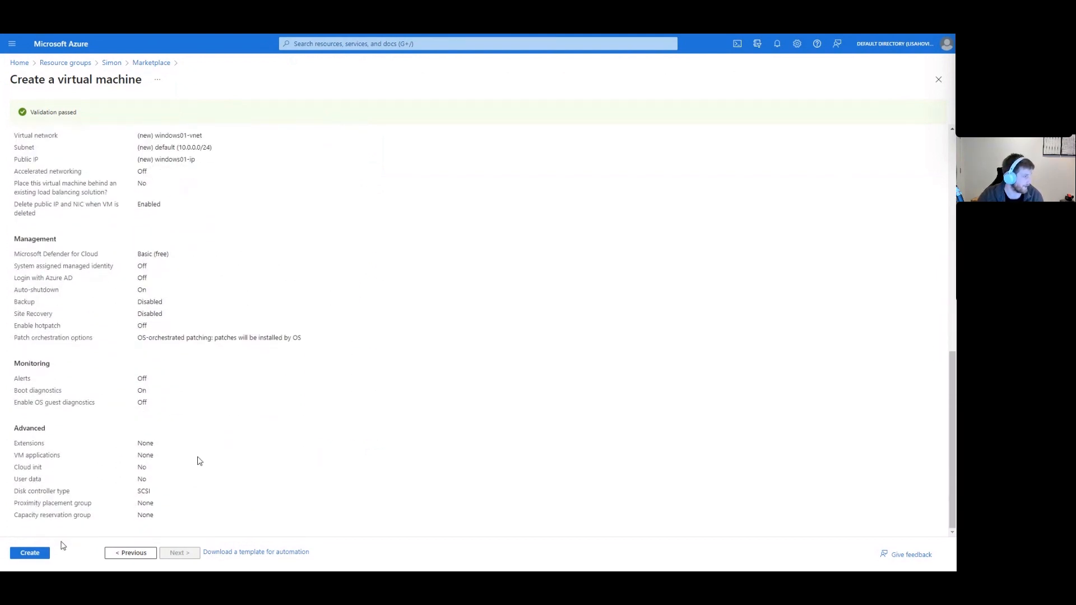
pyautogui.click(30, 554)
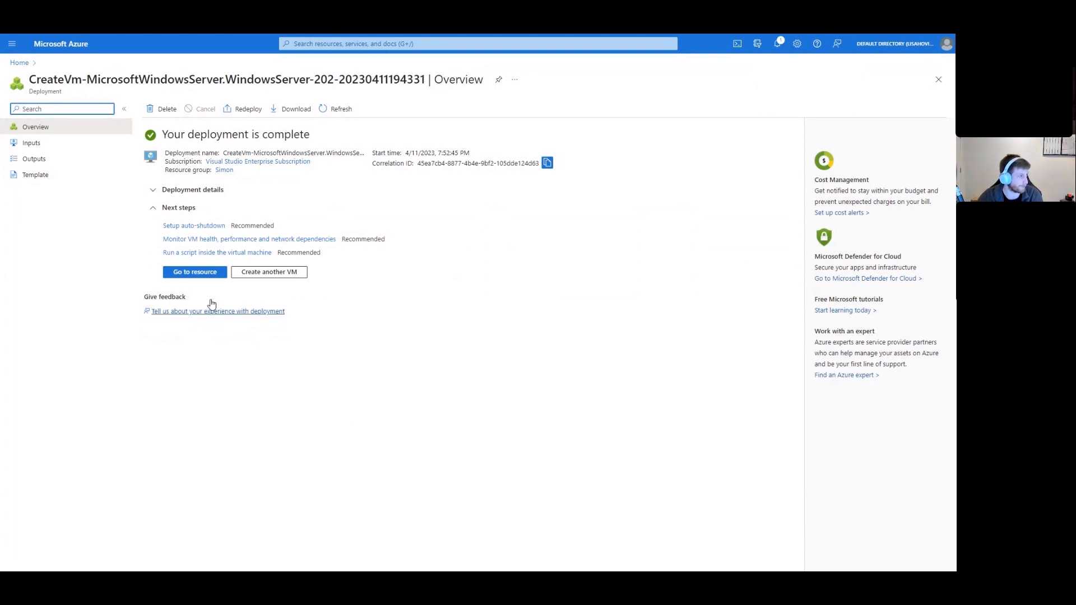
pyautogui.click(210, 277)
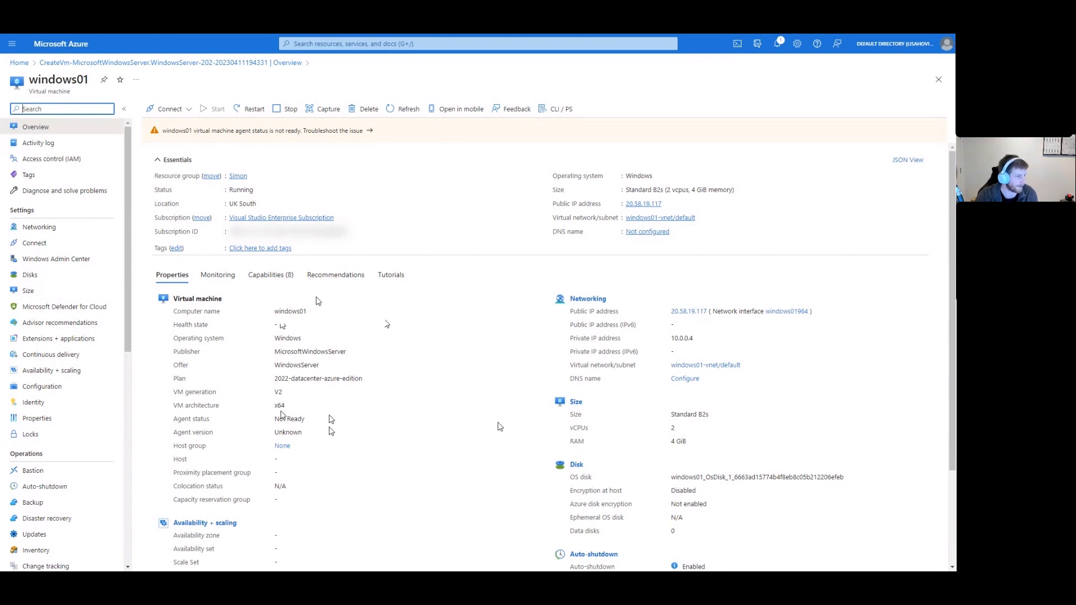
pyautogui.scroll(-2, 574, 449)
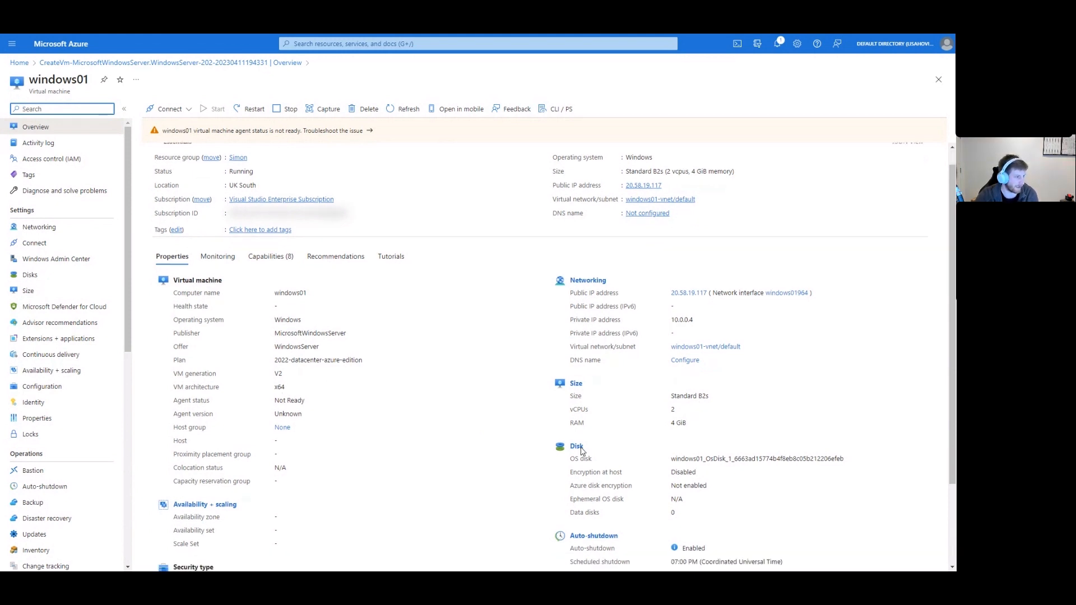
pyautogui.scroll(-2, 39, 415)
pyautogui.scroll(-5, 40, 414)
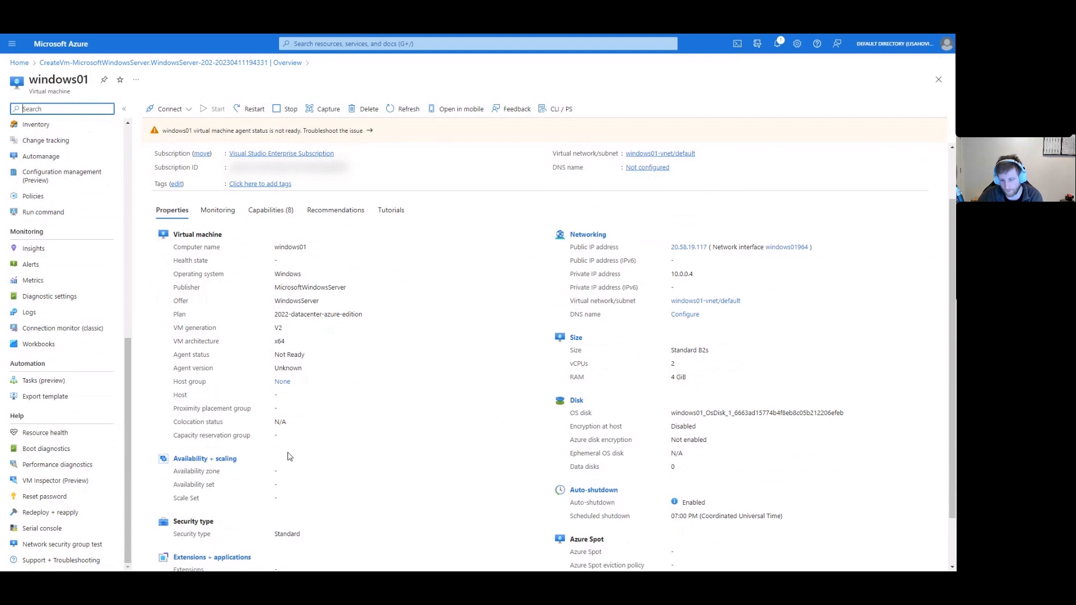
pyautogui.hotkey('alt', 'Tab')
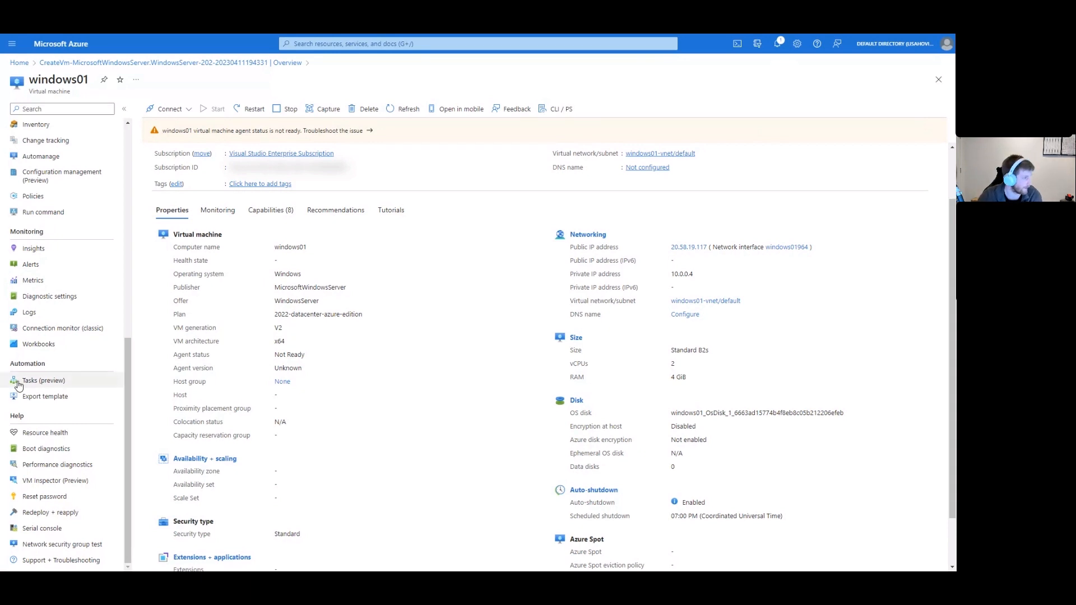
pyautogui.scroll(8, 22, 213)
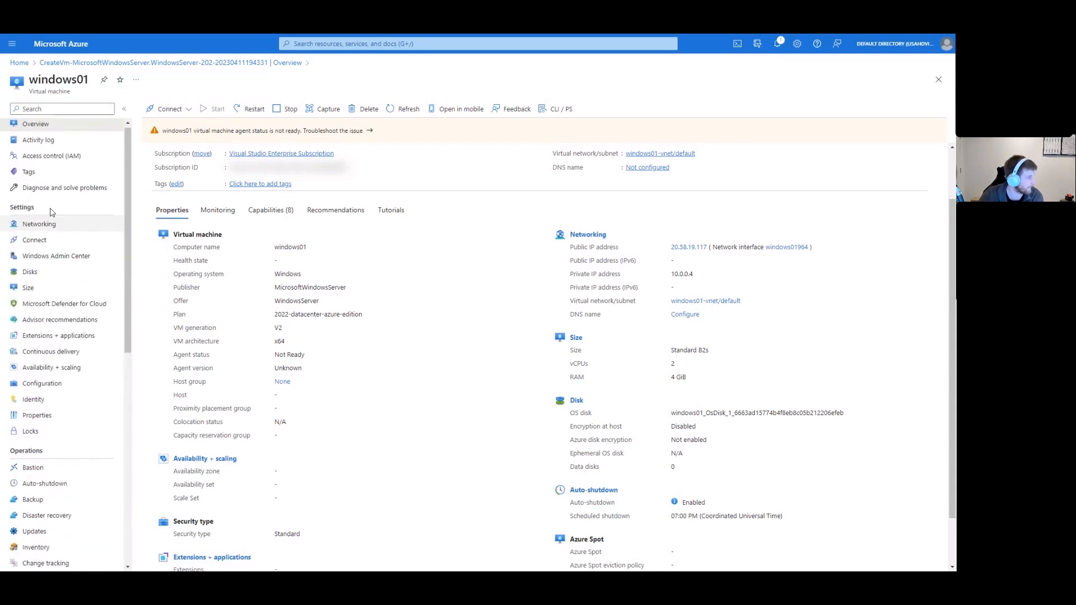
# Open windows01's Size list and highlight the current Standard_B1s row: 1 vCPU, 1 GiB RAM.
pyautogui.click(42, 293)
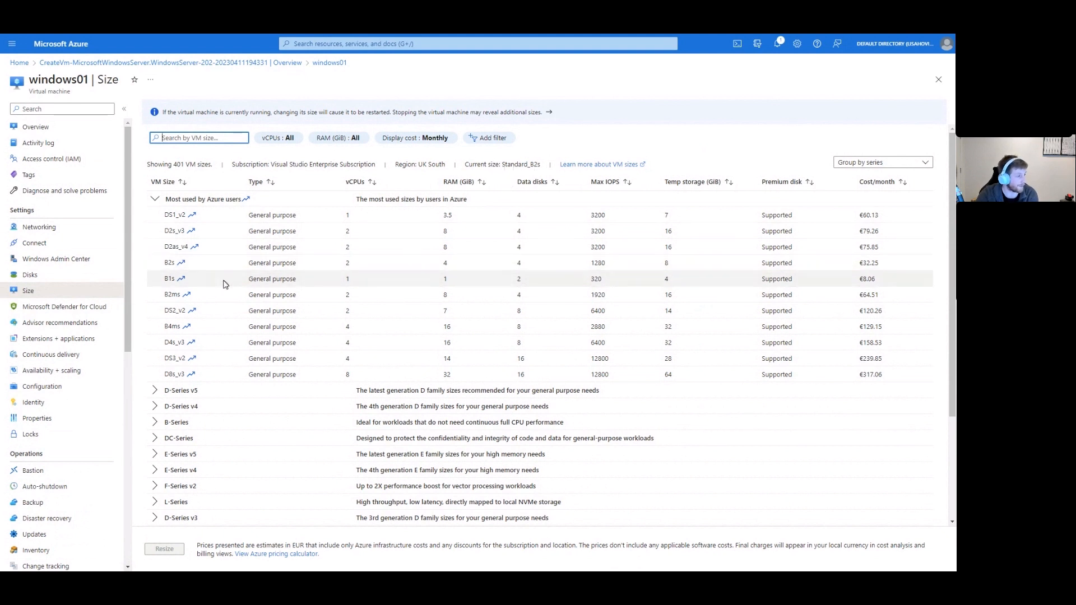
pyautogui.doubleClick(168, 279)
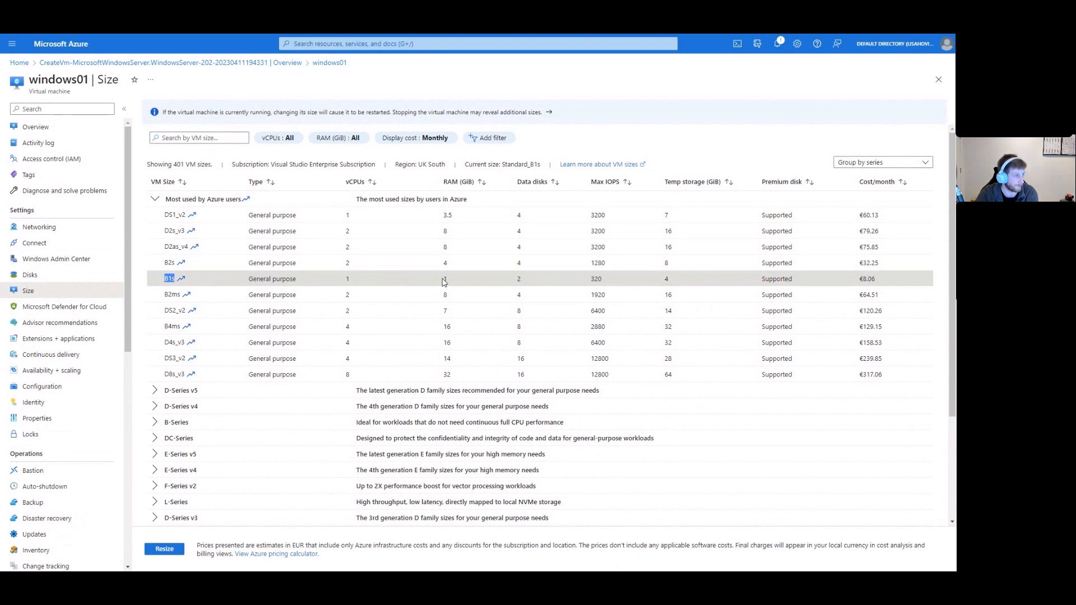
pyautogui.doubleClick(347, 278)
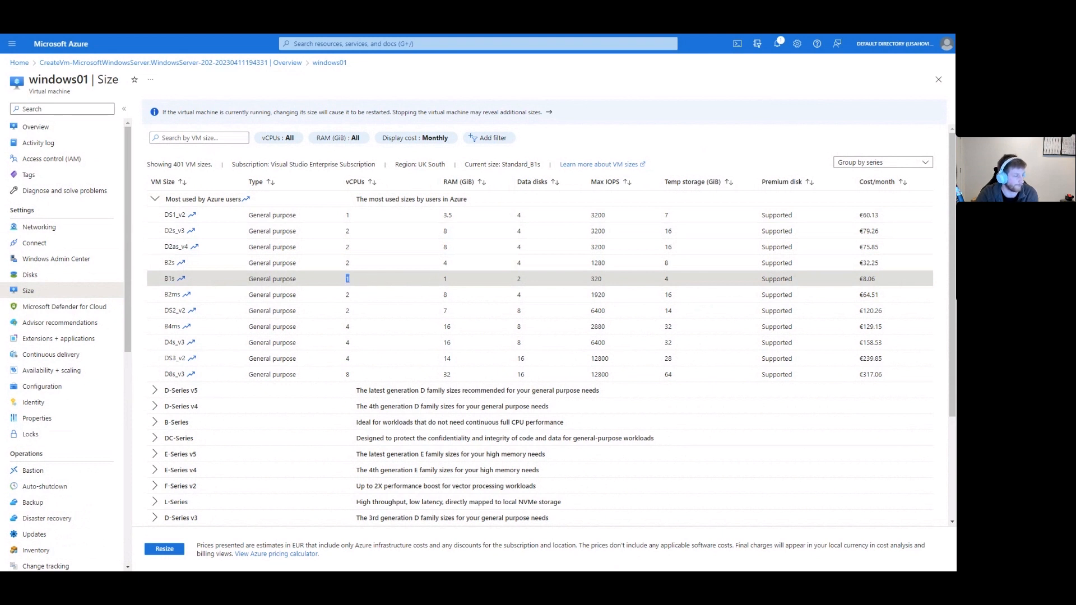
pyautogui.doubleClick(445, 279)
pyautogui.click(466, 277)
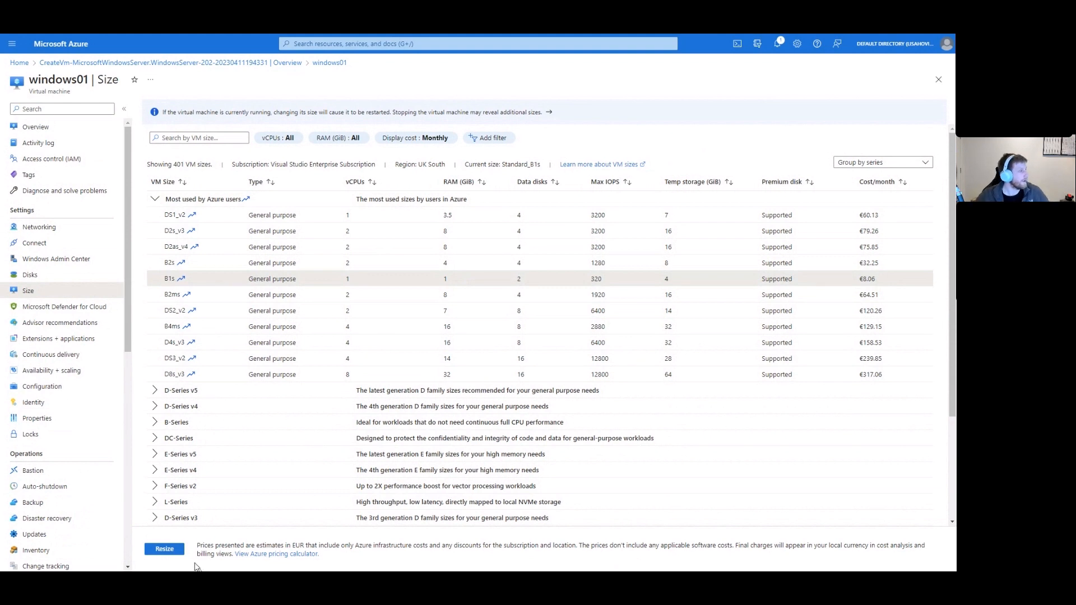
pyautogui.scroll(-6, 87, 414)
pyautogui.scroll(-1, 87, 414)
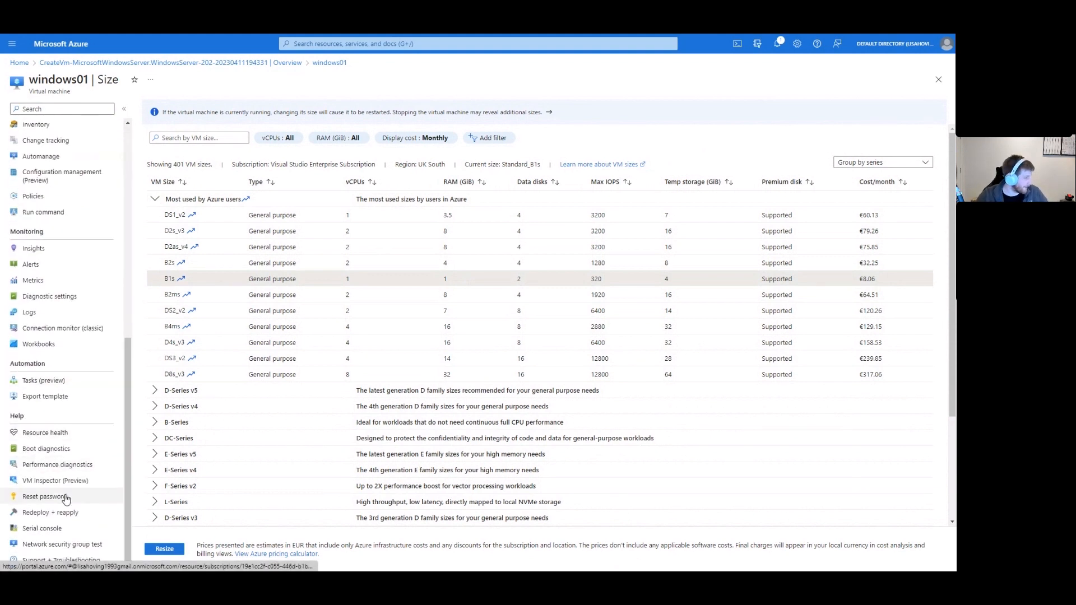
# View windows01's boot diagnostics lock-screen screenshot, then return to its Overview page.
pyautogui.click(63, 451)
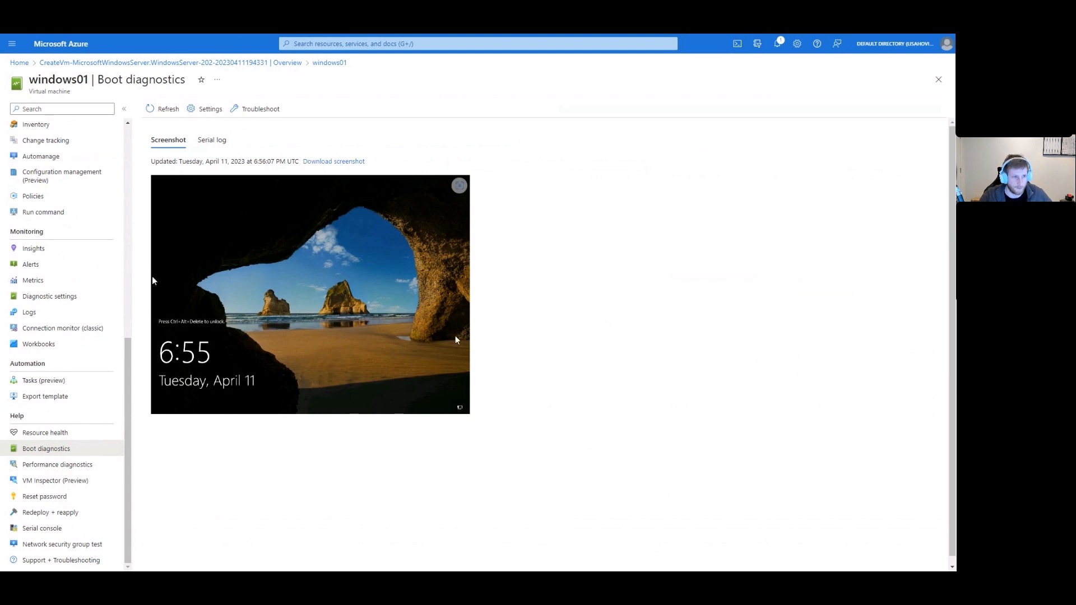
pyautogui.scroll(8, 39, 235)
pyautogui.click(34, 126)
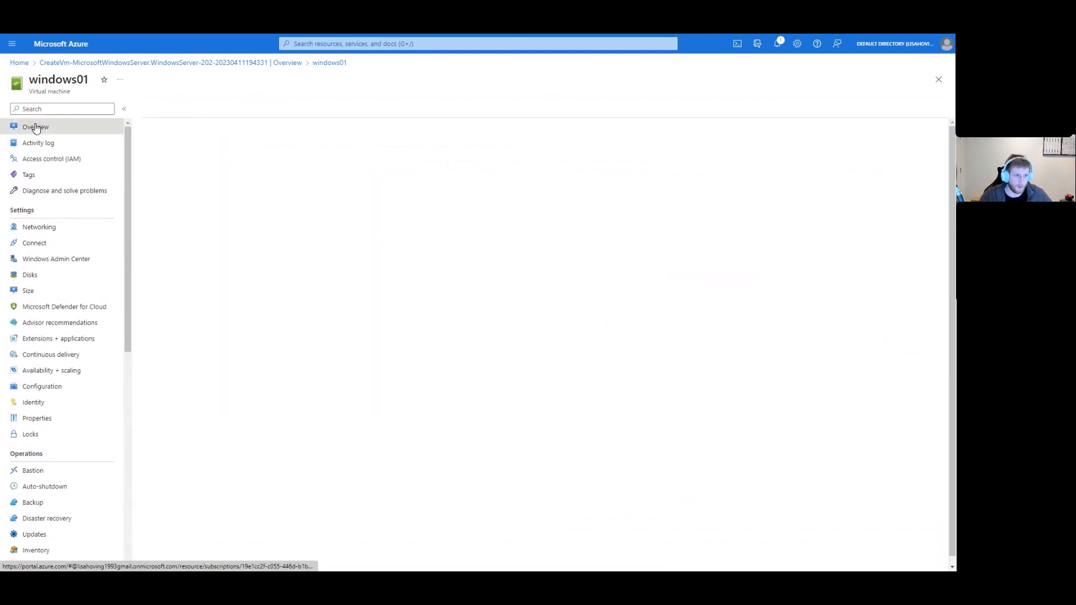
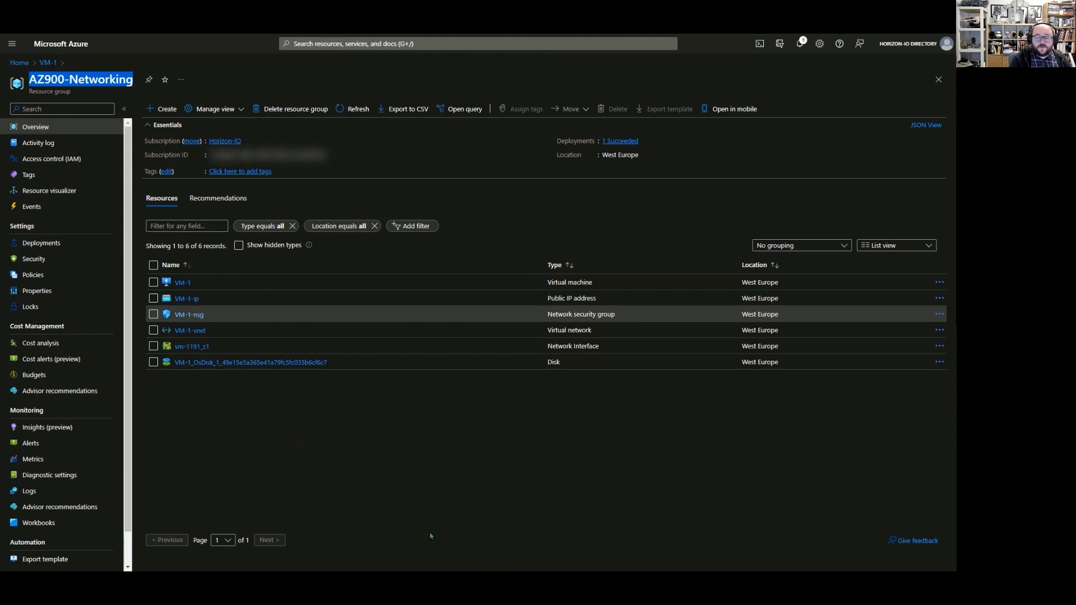
# Review the AZ900-Networking resources: VM-1, VM-1-nsg, virtual network and disk in West Europe.
pyautogui.click(420, 482)
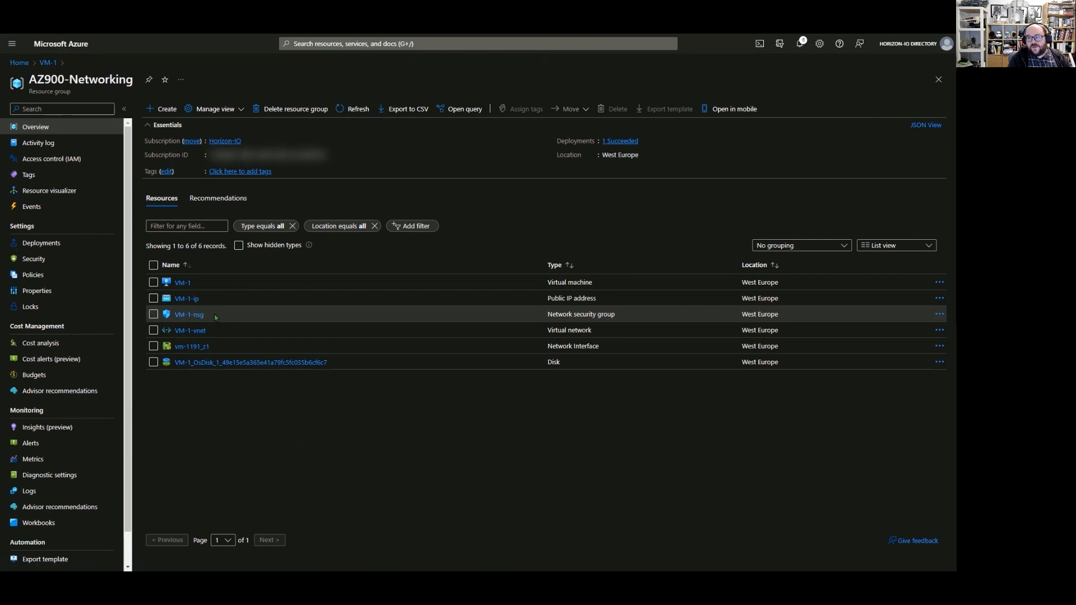
pyautogui.click(194, 333)
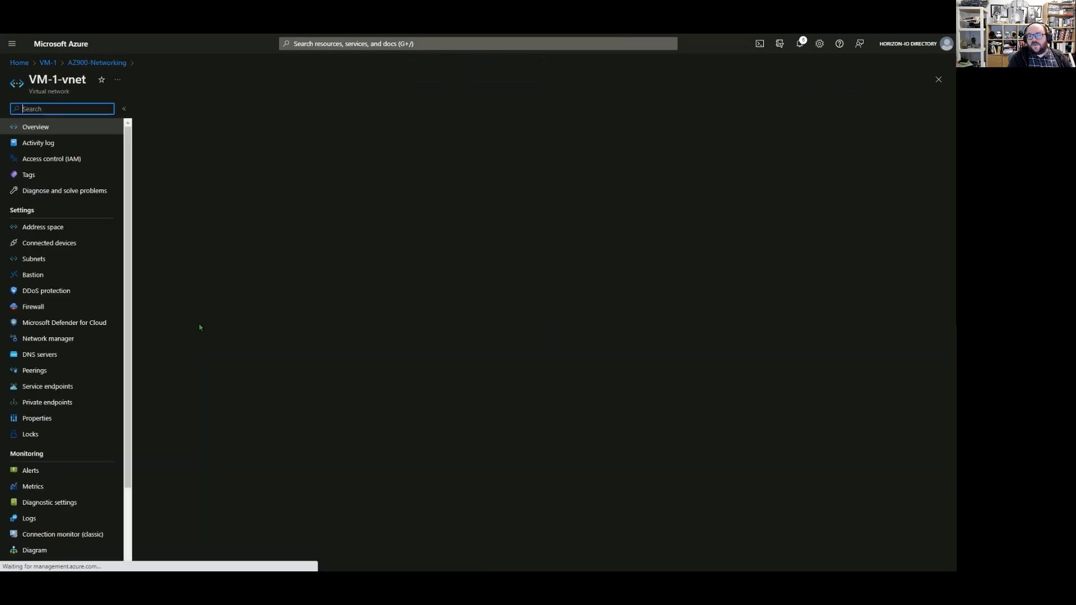
pyautogui.click(64, 228)
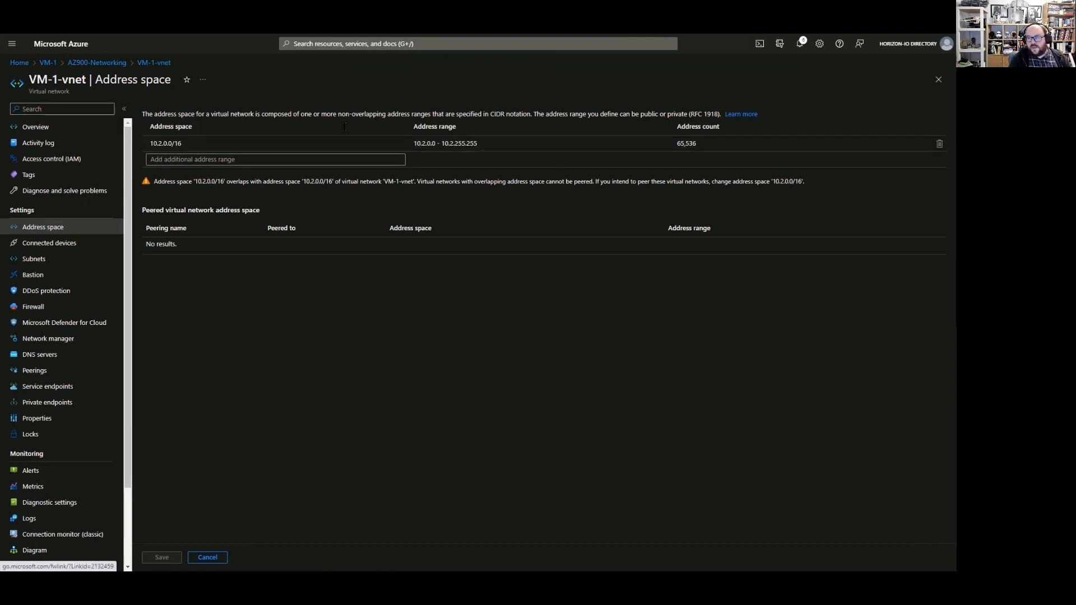
pyautogui.click(58, 259)
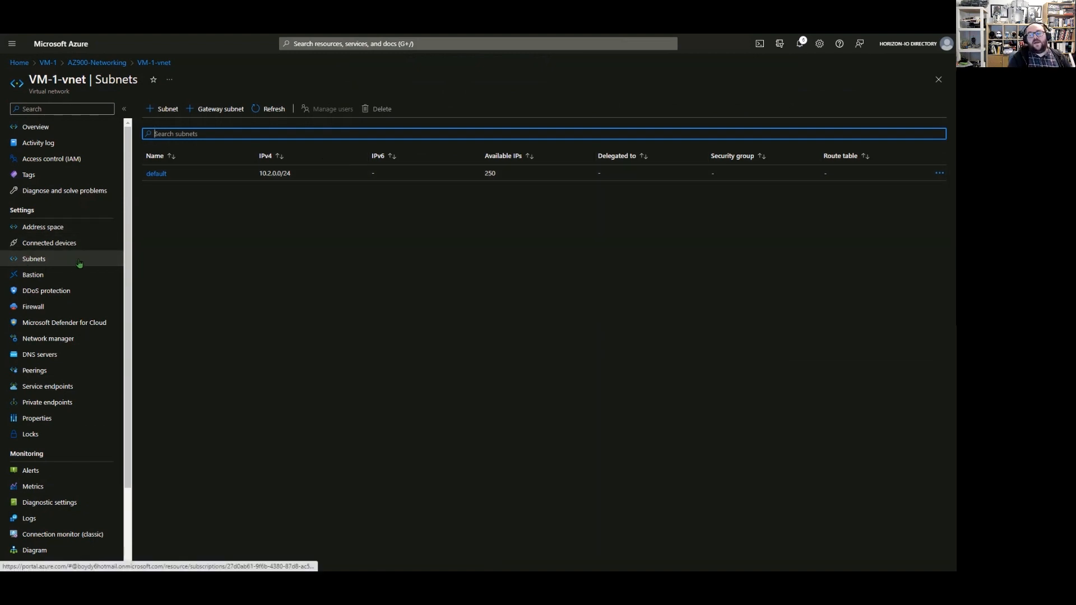
pyautogui.click(80, 244)
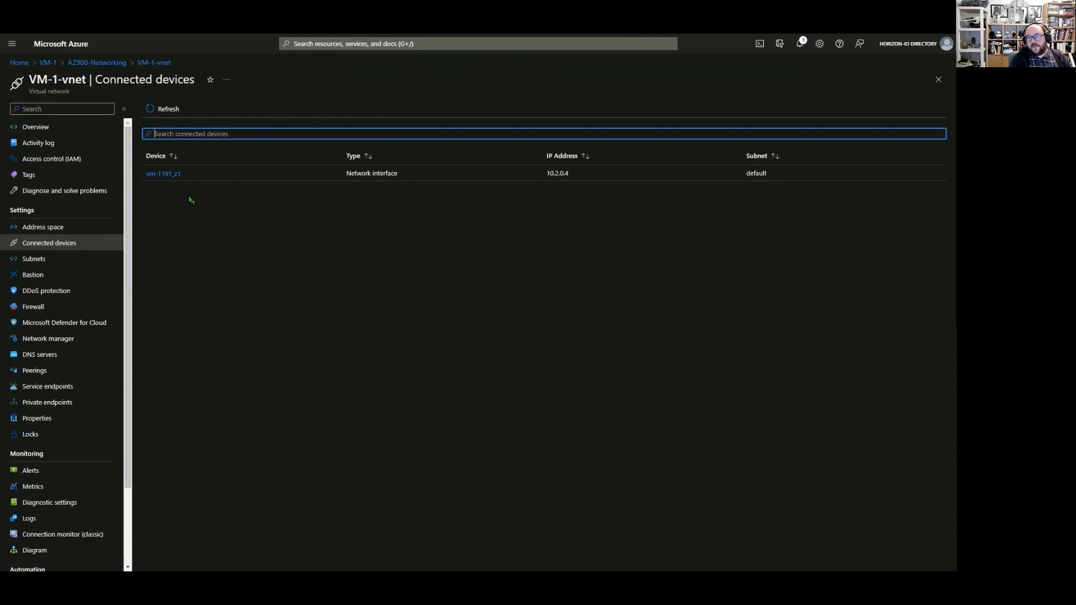
pyautogui.click(51, 227)
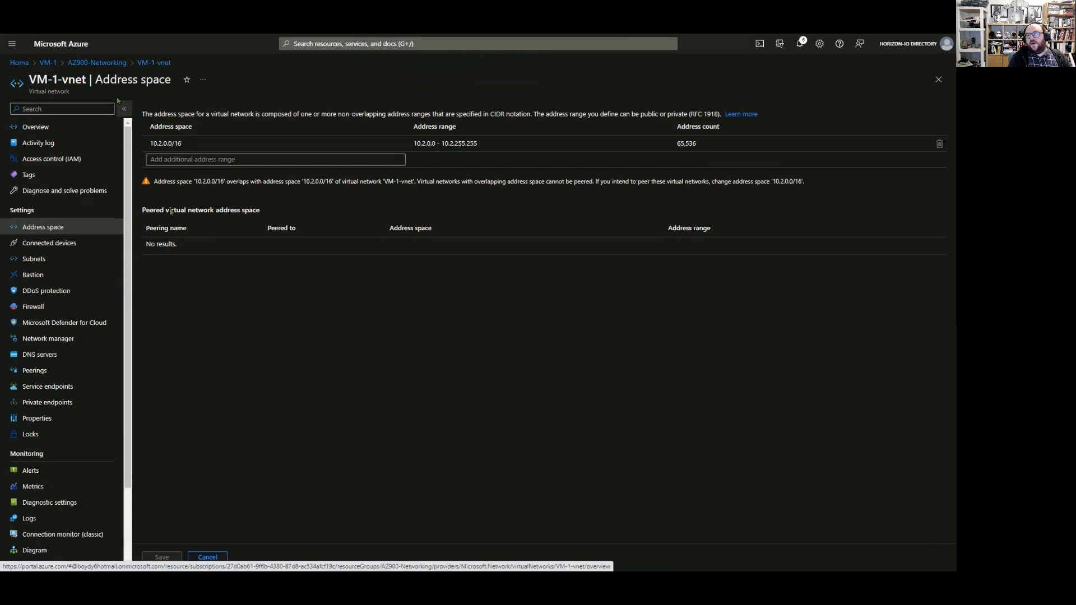
pyautogui.click(96, 63)
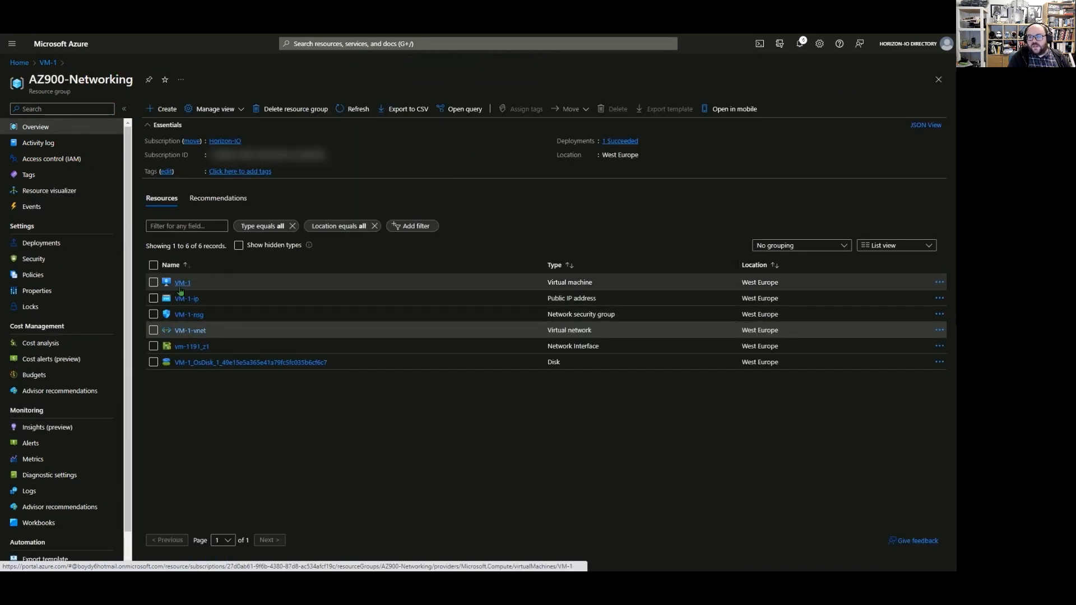
# Show VM-1's Networking page with the three default VM-1-nsg inbound rules.
pyautogui.click(182, 283)
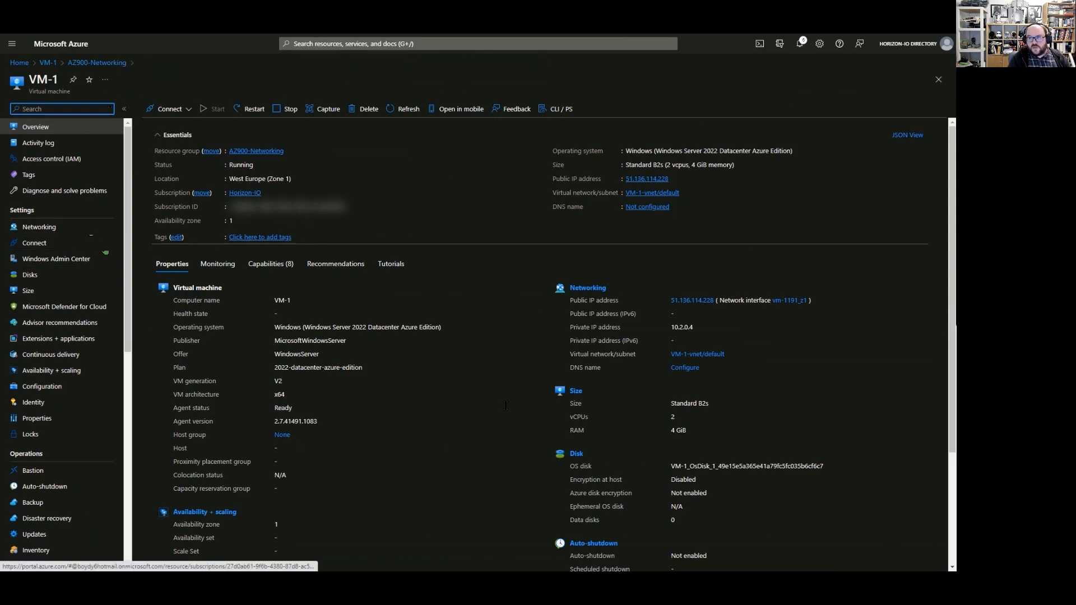
pyautogui.click(74, 229)
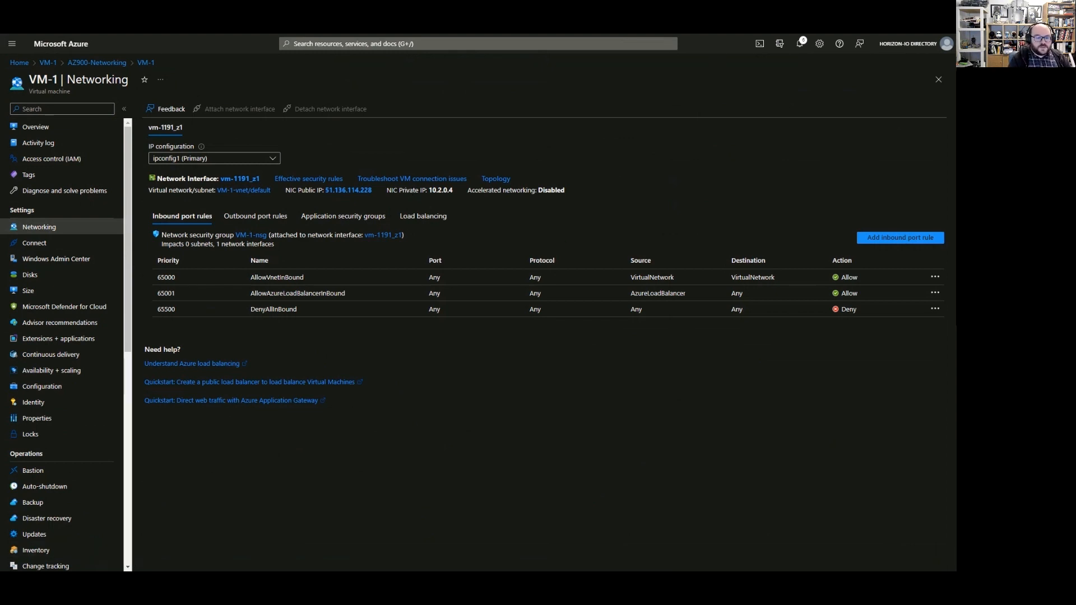
pyautogui.hotkey('alt', 'Tab')
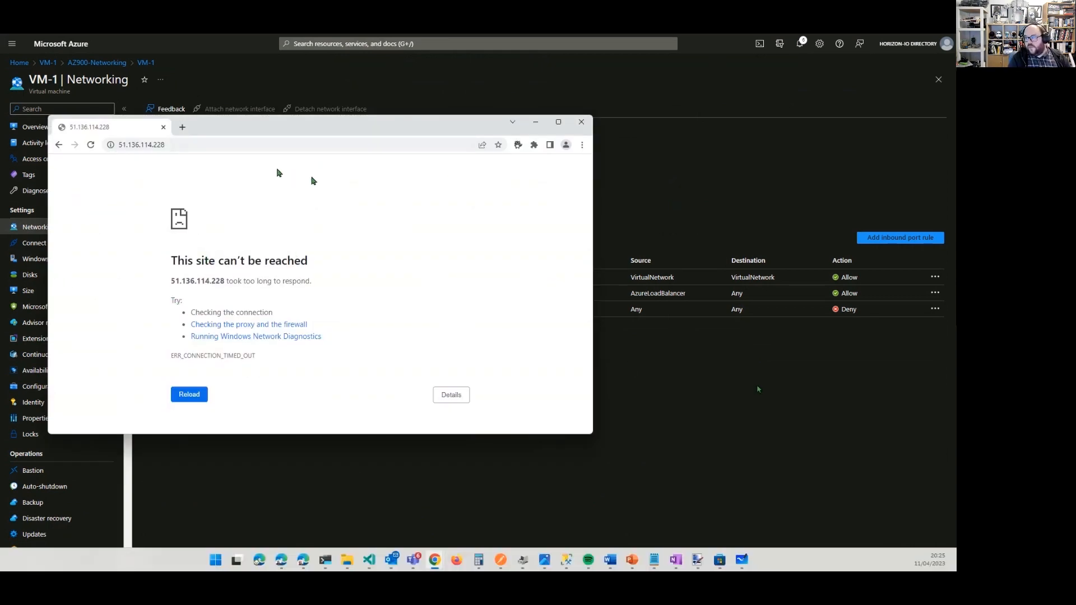
pyautogui.hotkey('alt', 'Tab')
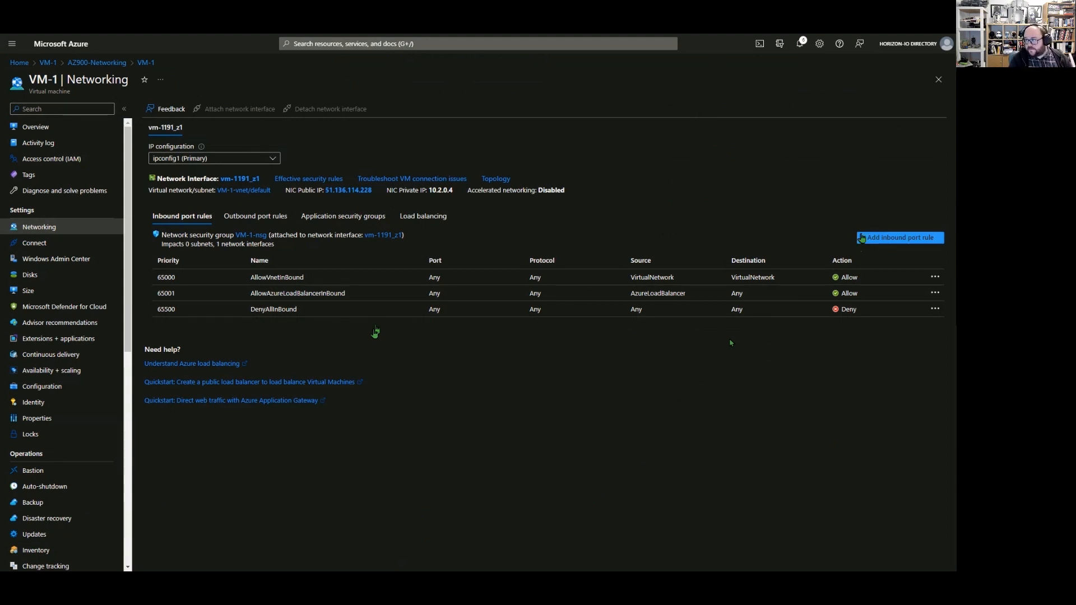
# Add inbound rule AllowAnyCustom80Inbound allowing destination port 80 at priority 100 on VM-1-nsg.
pyautogui.click(901, 238)
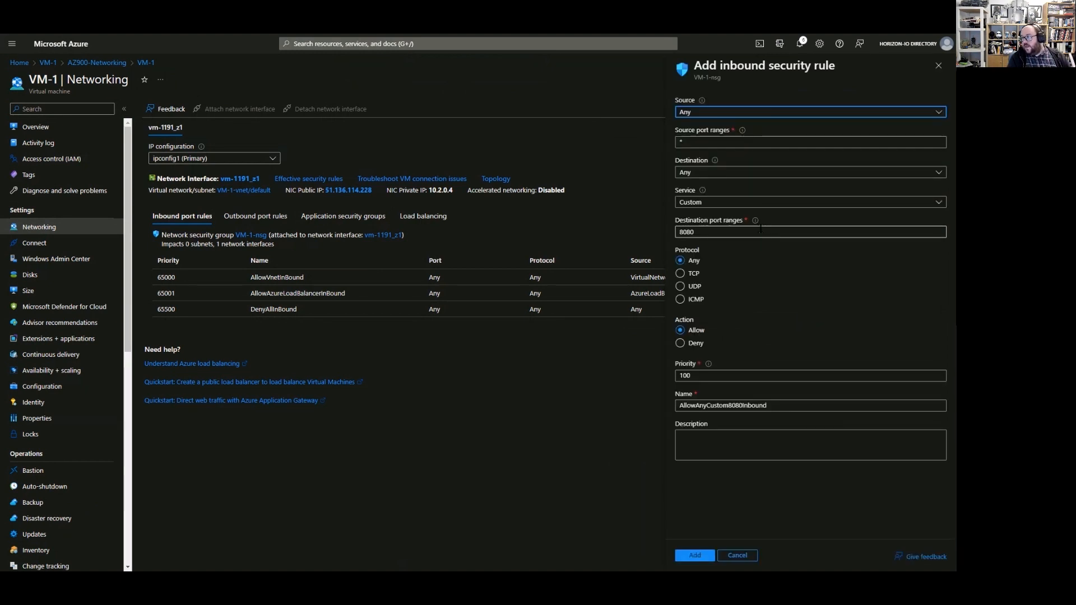
pyautogui.doubleClick(686, 232)
pyautogui.write('80')
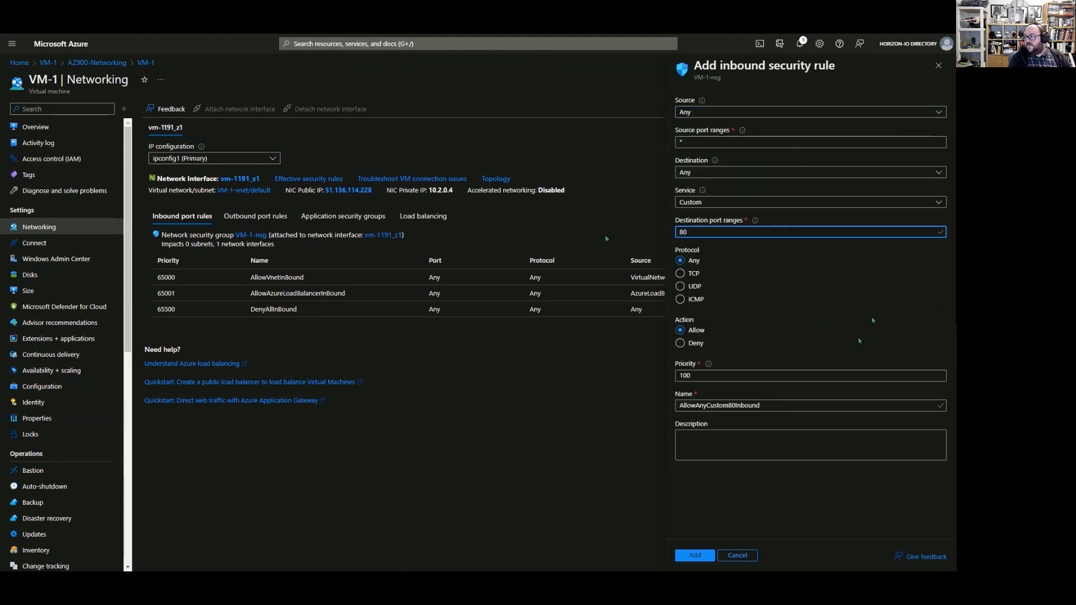
pyautogui.click(860, 340)
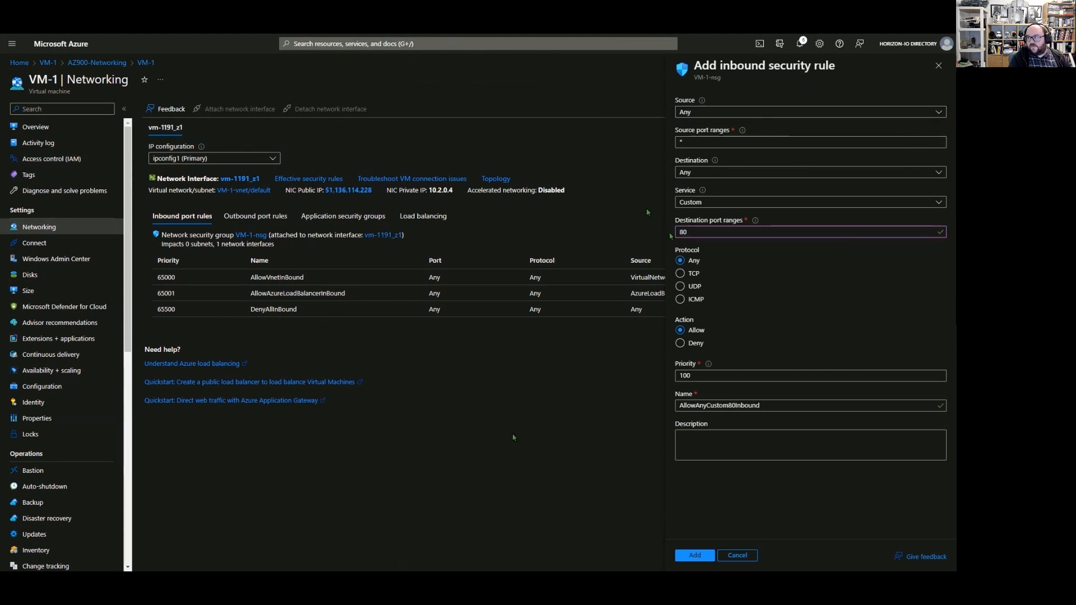
pyautogui.click(696, 556)
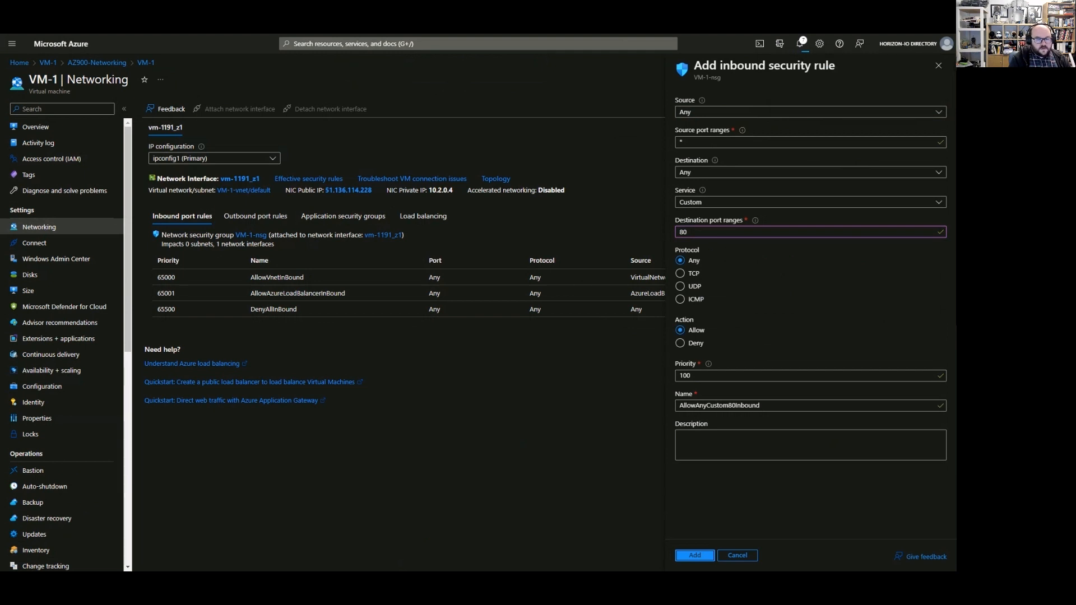
pyautogui.hotkey('alt', 'Tab')
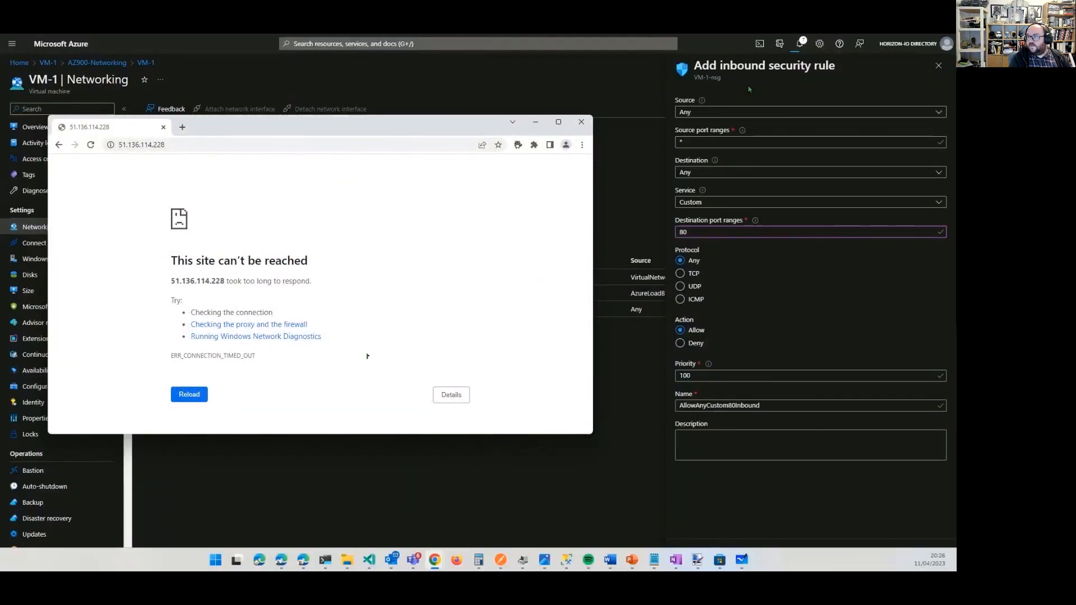
# Reload 51.136.114.228 until the IIS Windows Server welcome page loads, then advance to the VPN Gateway slide.
pyautogui.click(92, 145)
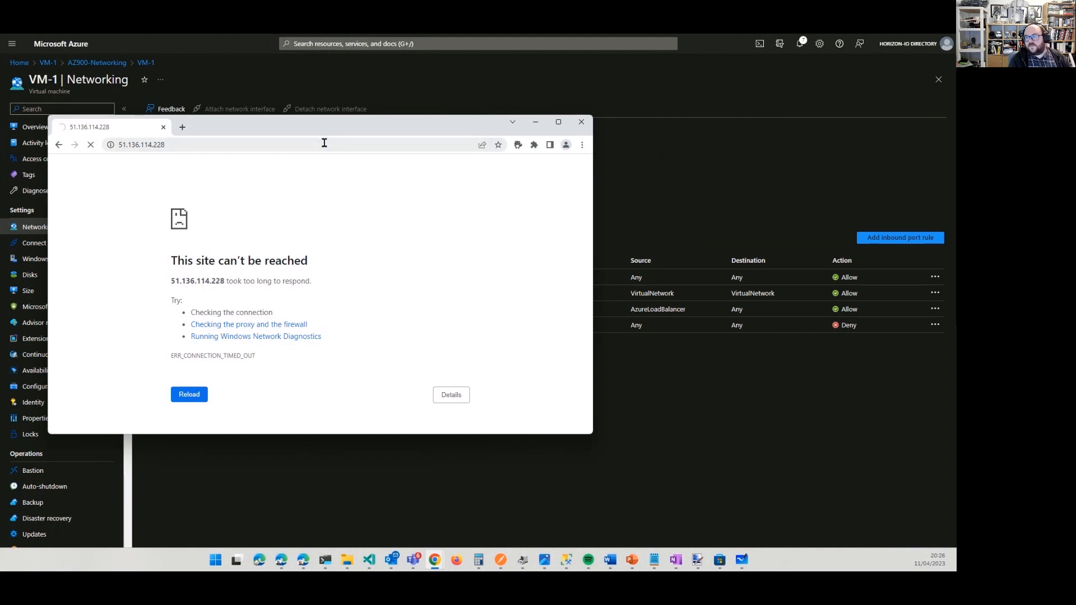
pyautogui.moveTo(305, 124); pyautogui.dragTo(410, 117)
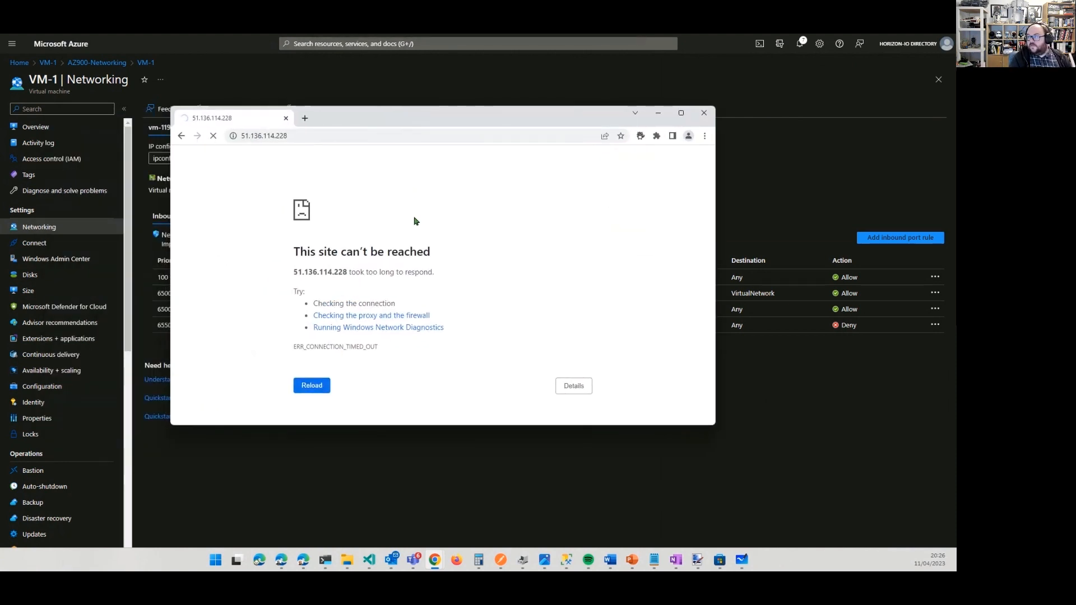
pyautogui.click(214, 136)
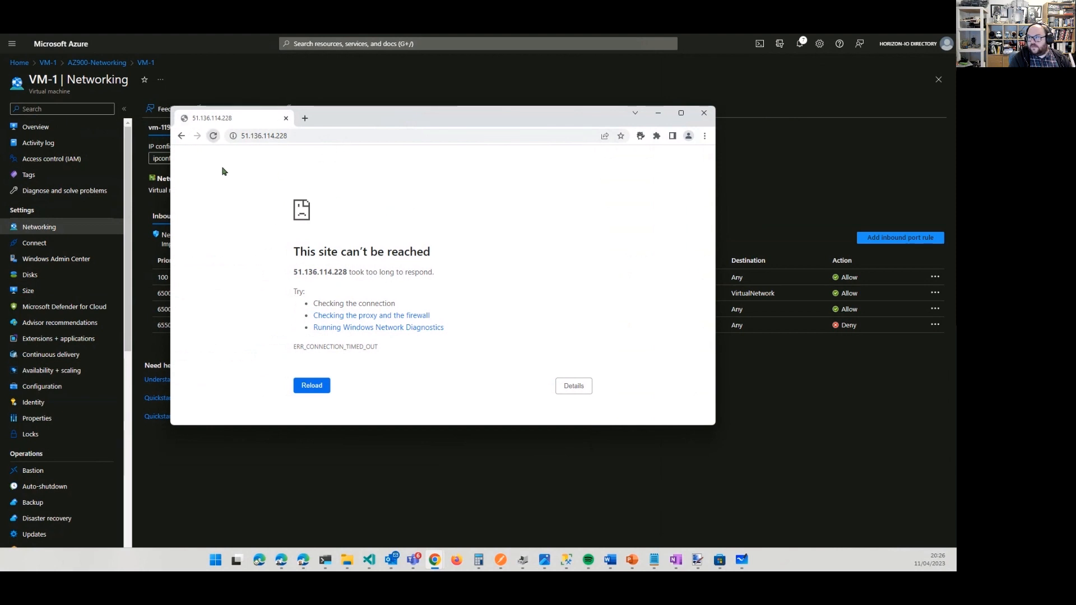
pyautogui.click(213, 137)
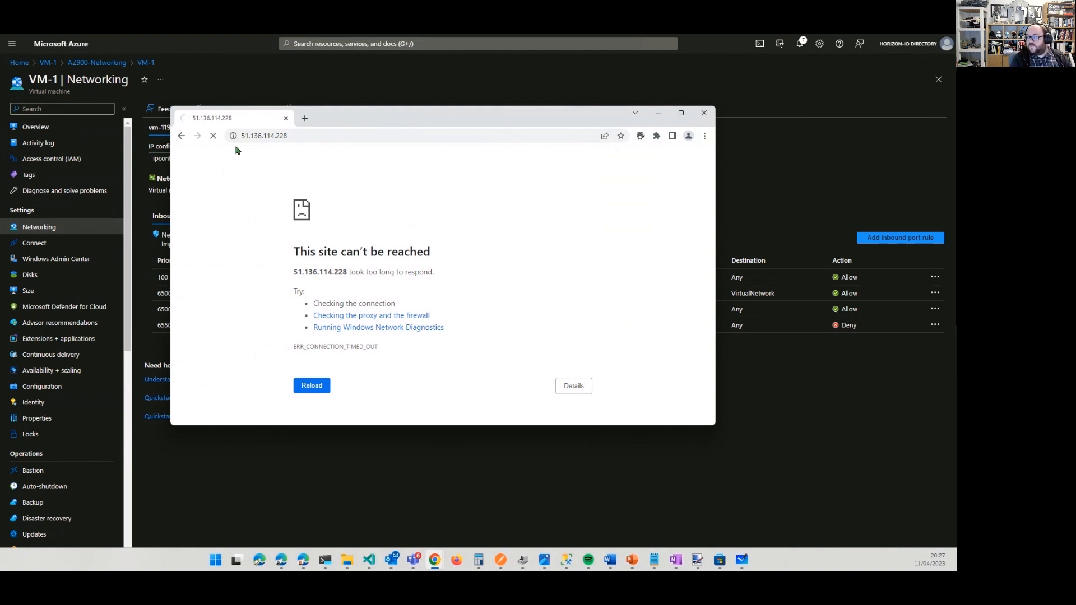
pyautogui.moveTo(425, 108); pyautogui.dragTo(464, 305)
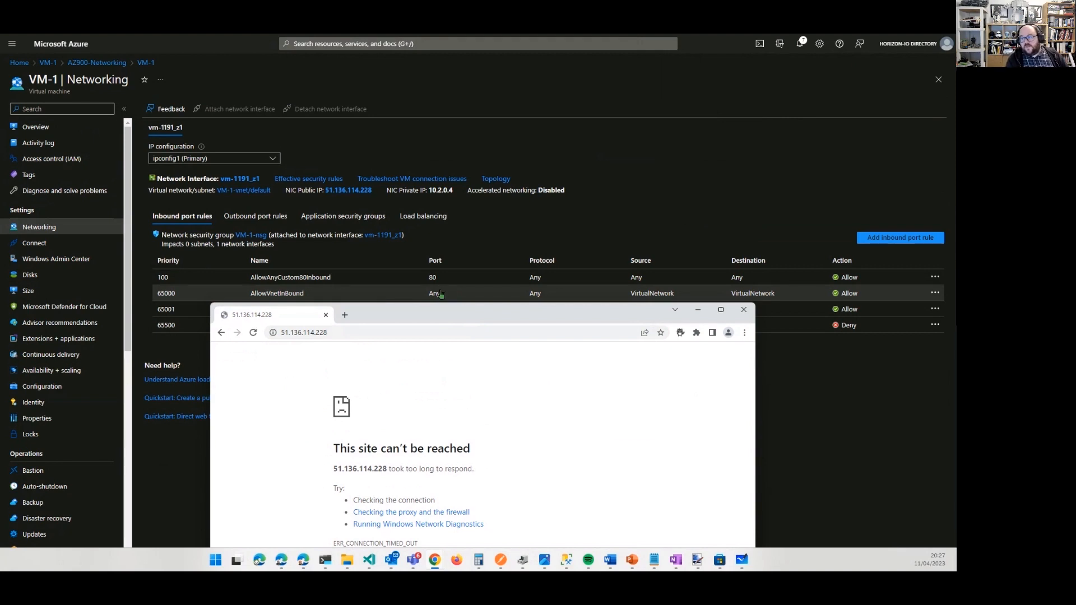
pyautogui.click(253, 332)
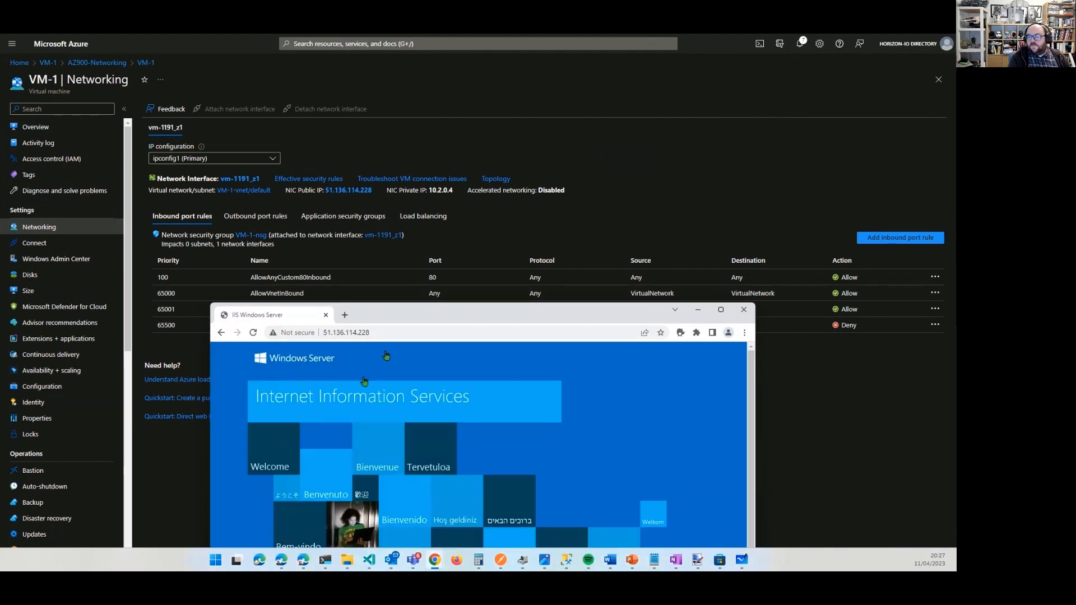
pyautogui.moveTo(401, 316); pyautogui.dragTo(530, 137)
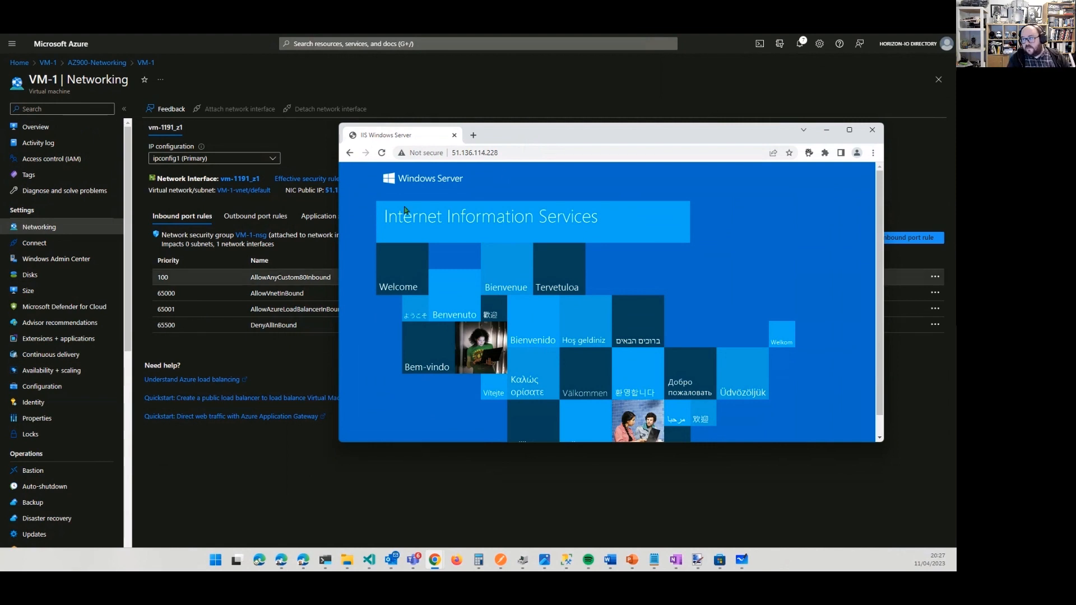
pyautogui.click(573, 154)
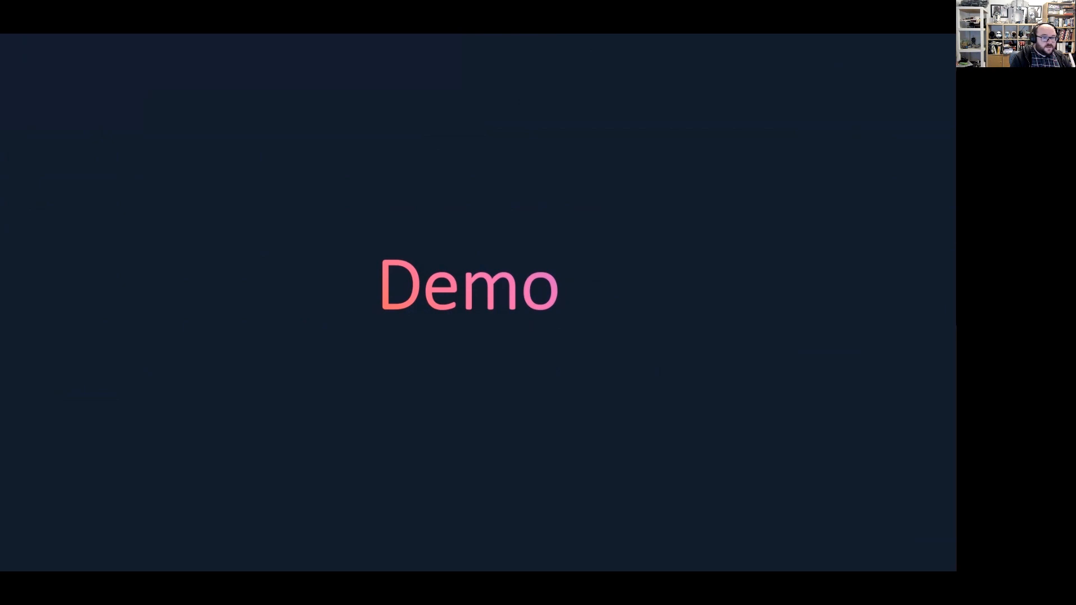
pyautogui.press('Right')
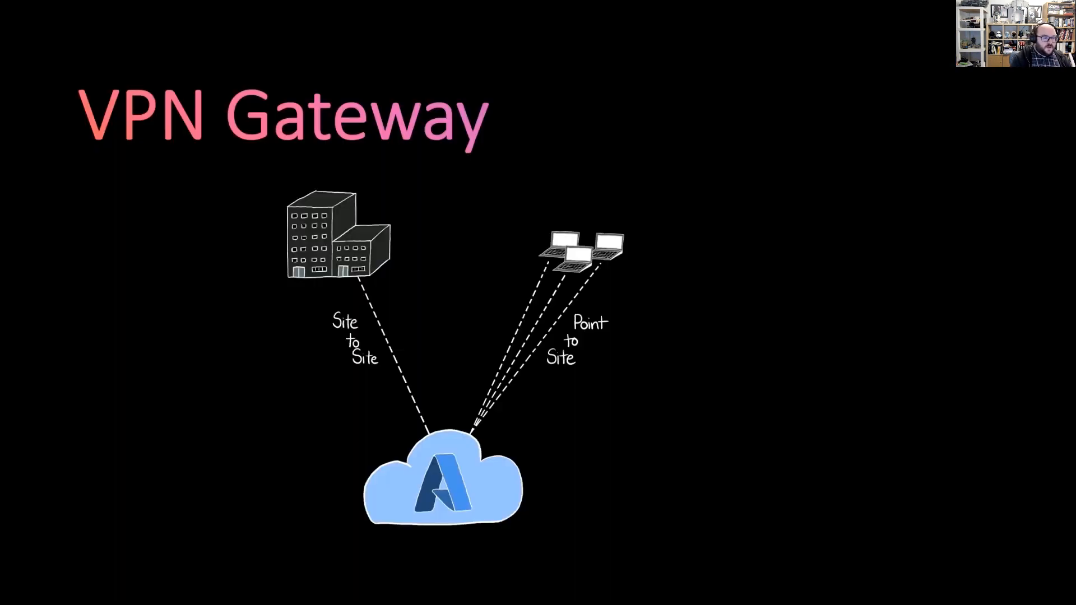